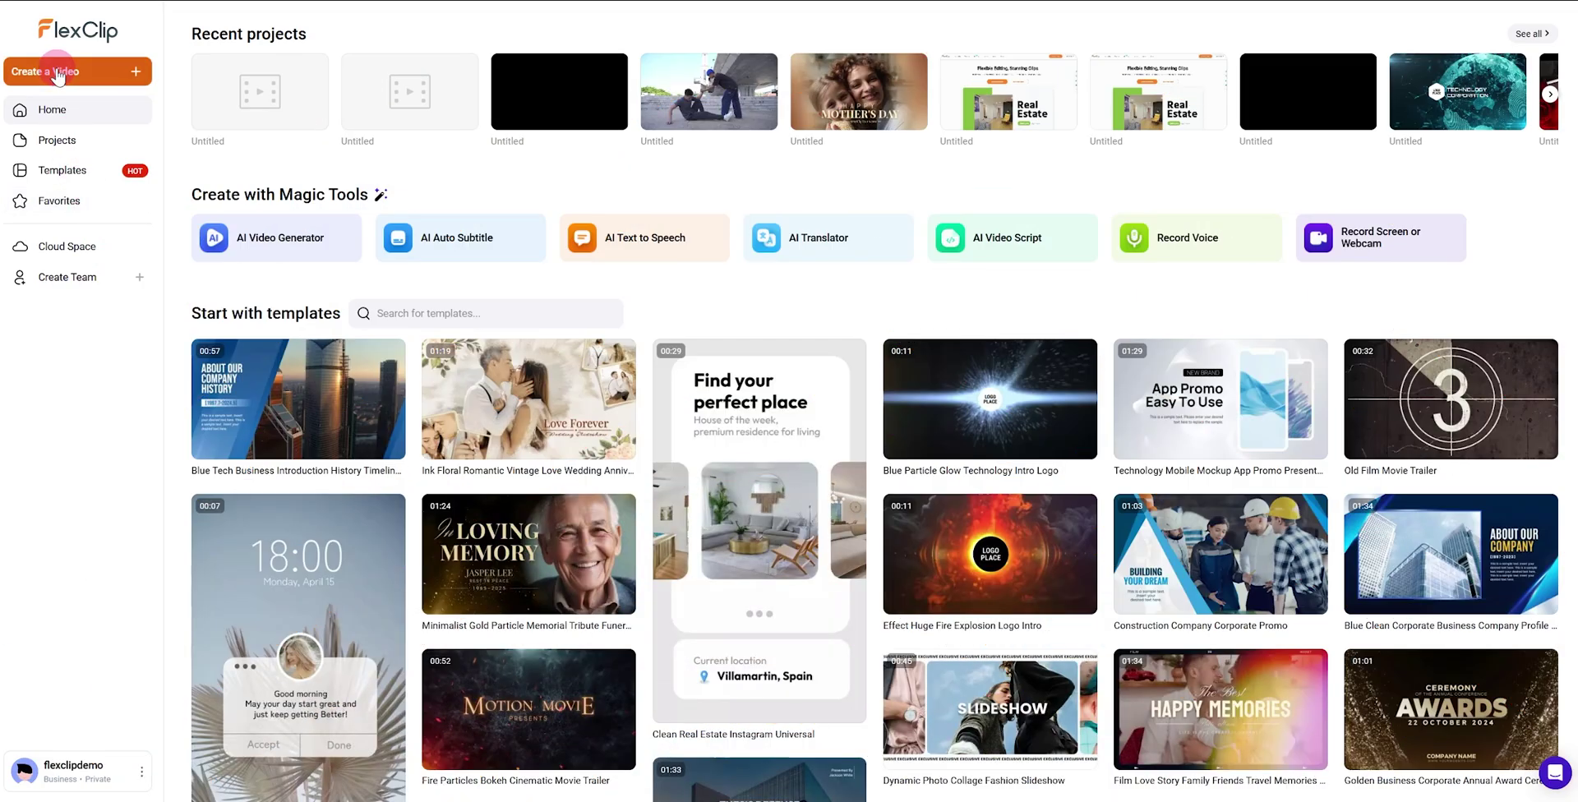
Step: Start a new 16:9 video and add FlexClip.mp3 to Import Media and the timeline
click(57, 72)
click(66, 135)
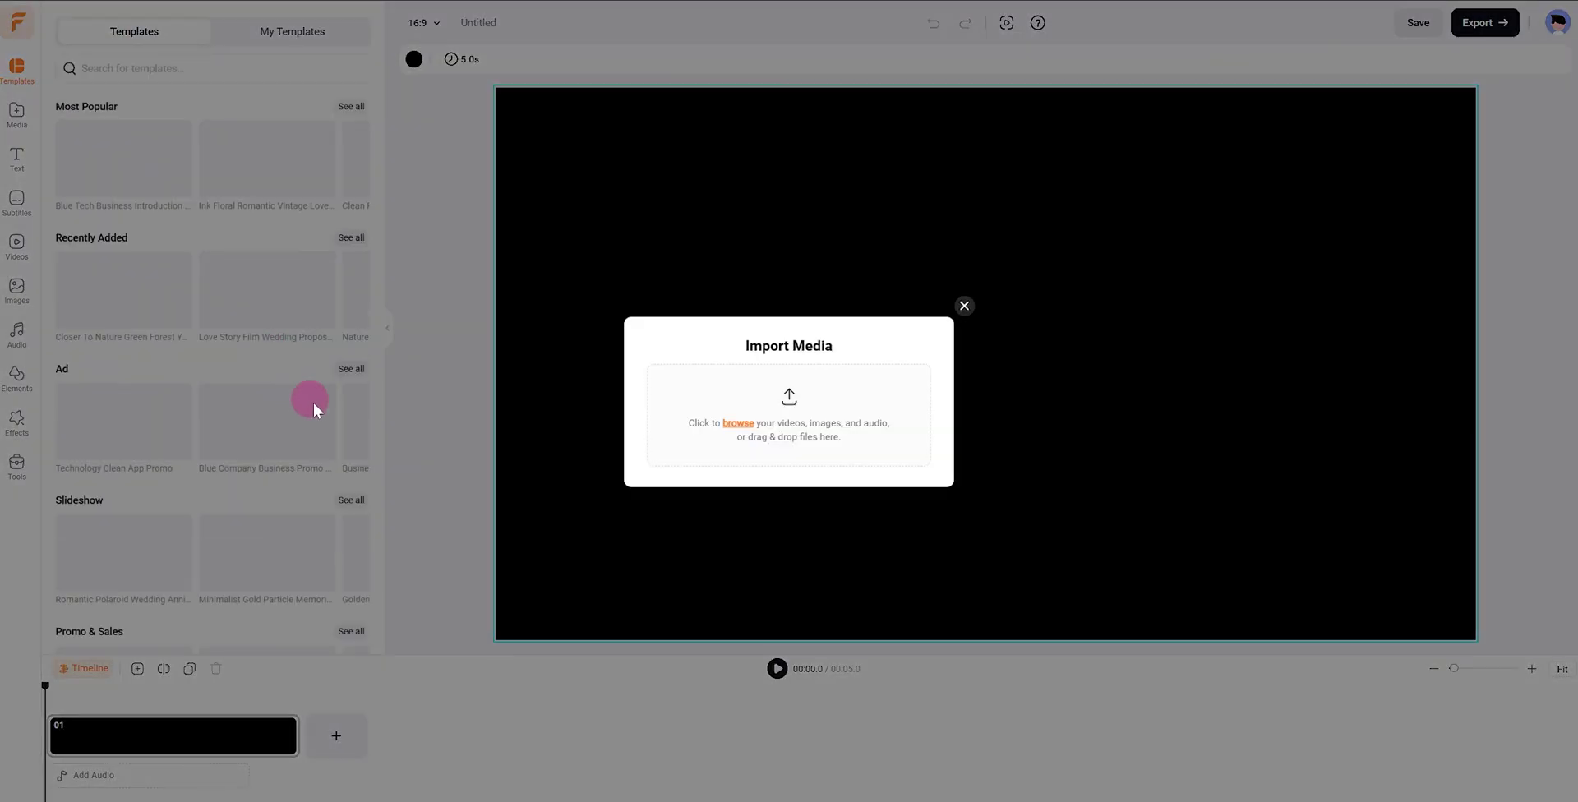
drag(937, 387, 787, 421)
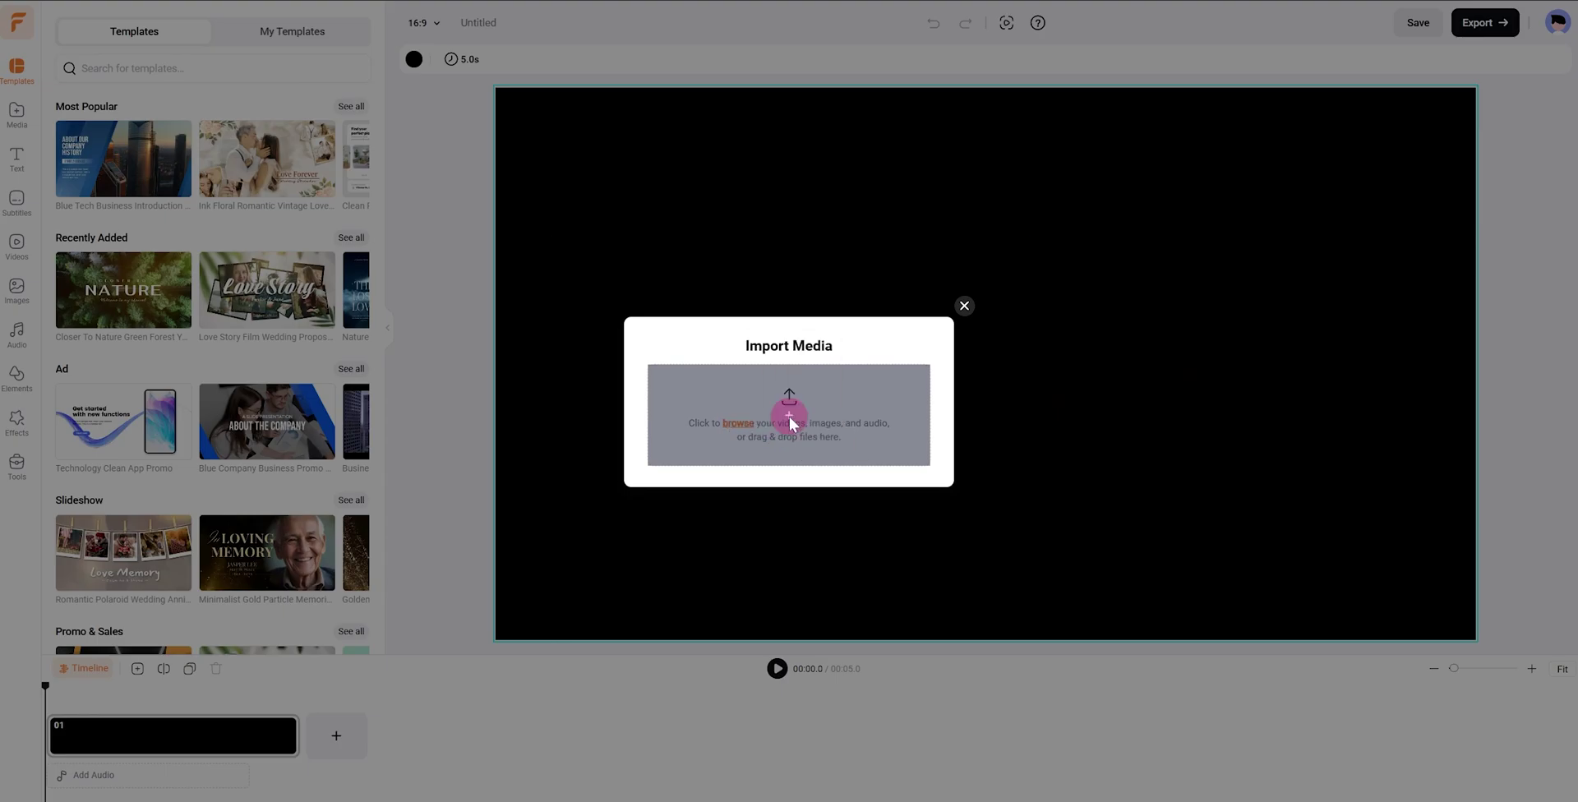
drag(94, 131, 49, 772)
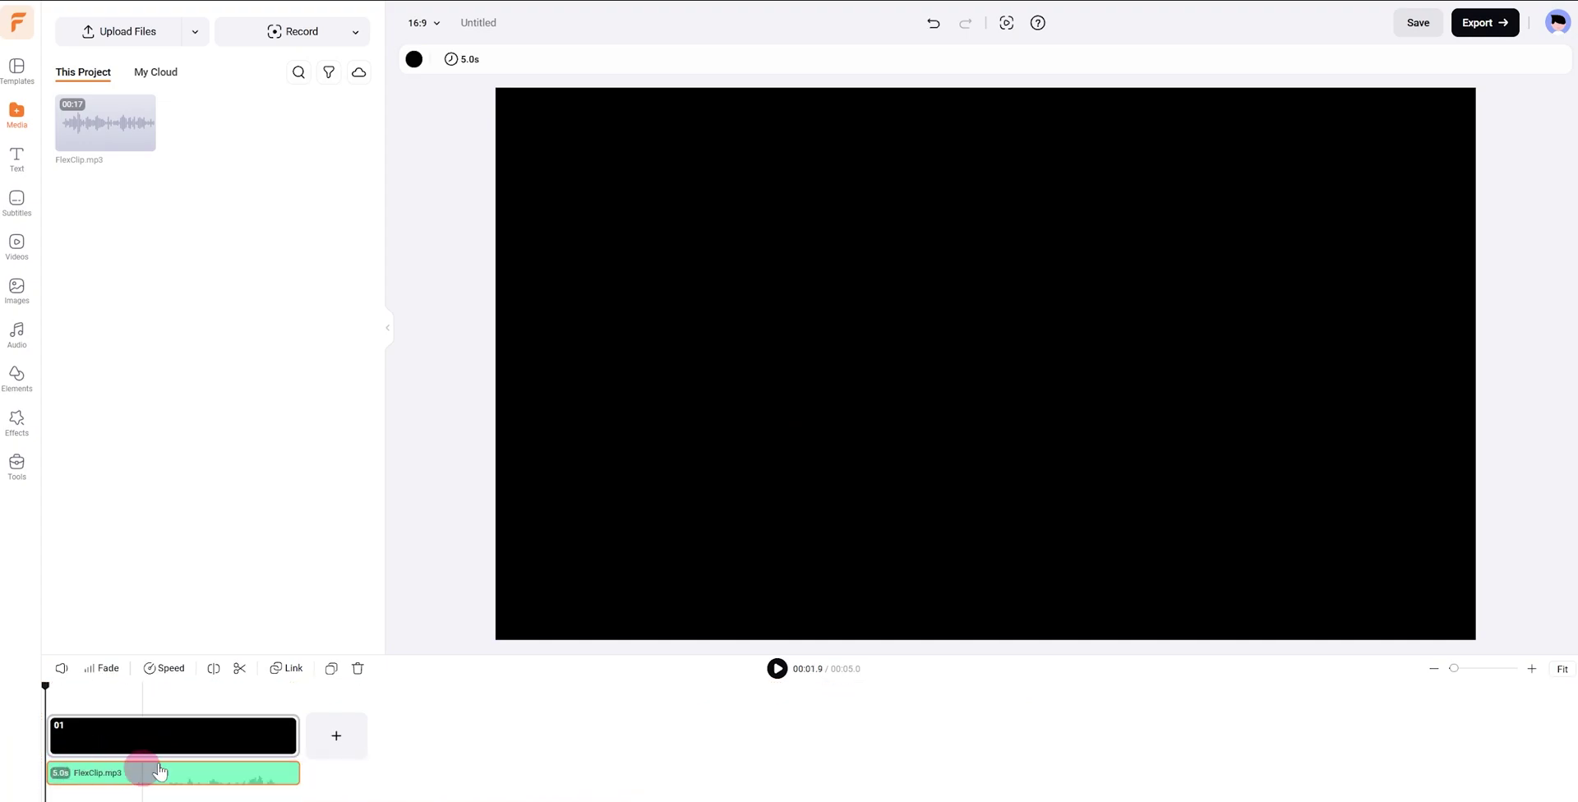
Step: Stretch the scene to 20.1 seconds, play the audio to 00:16.1, and return to 2.7s
drag(289, 737, 920, 732)
click(42, 701)
key(space)
click(309, 734)
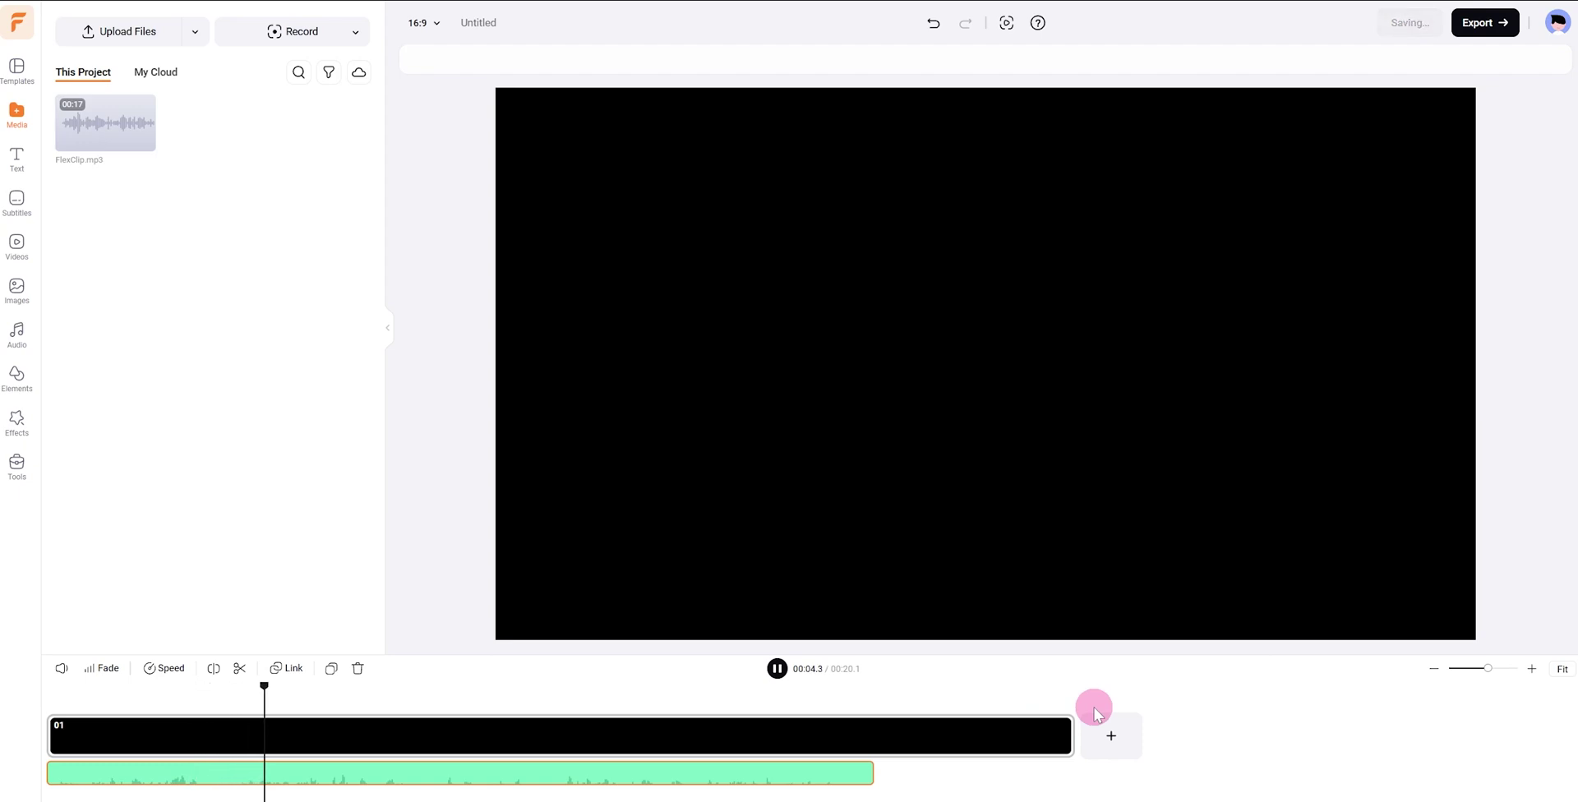
click(859, 685)
click(778, 668)
drag(871, 692, 182, 692)
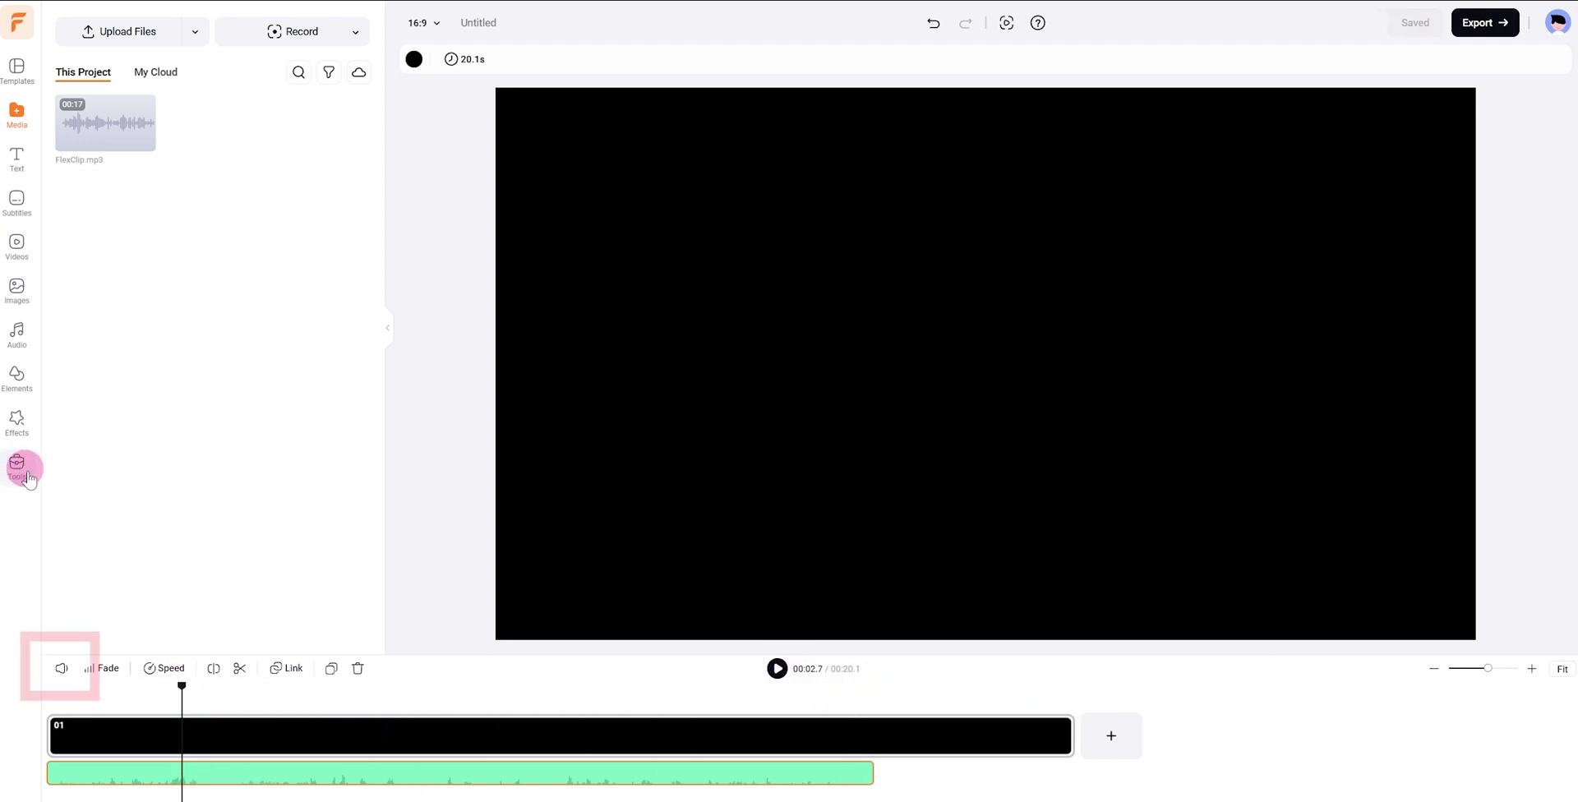
Step: Apply Reduce Noise to the FlexClip.mp3 track and play it back from the start
click(65, 670)
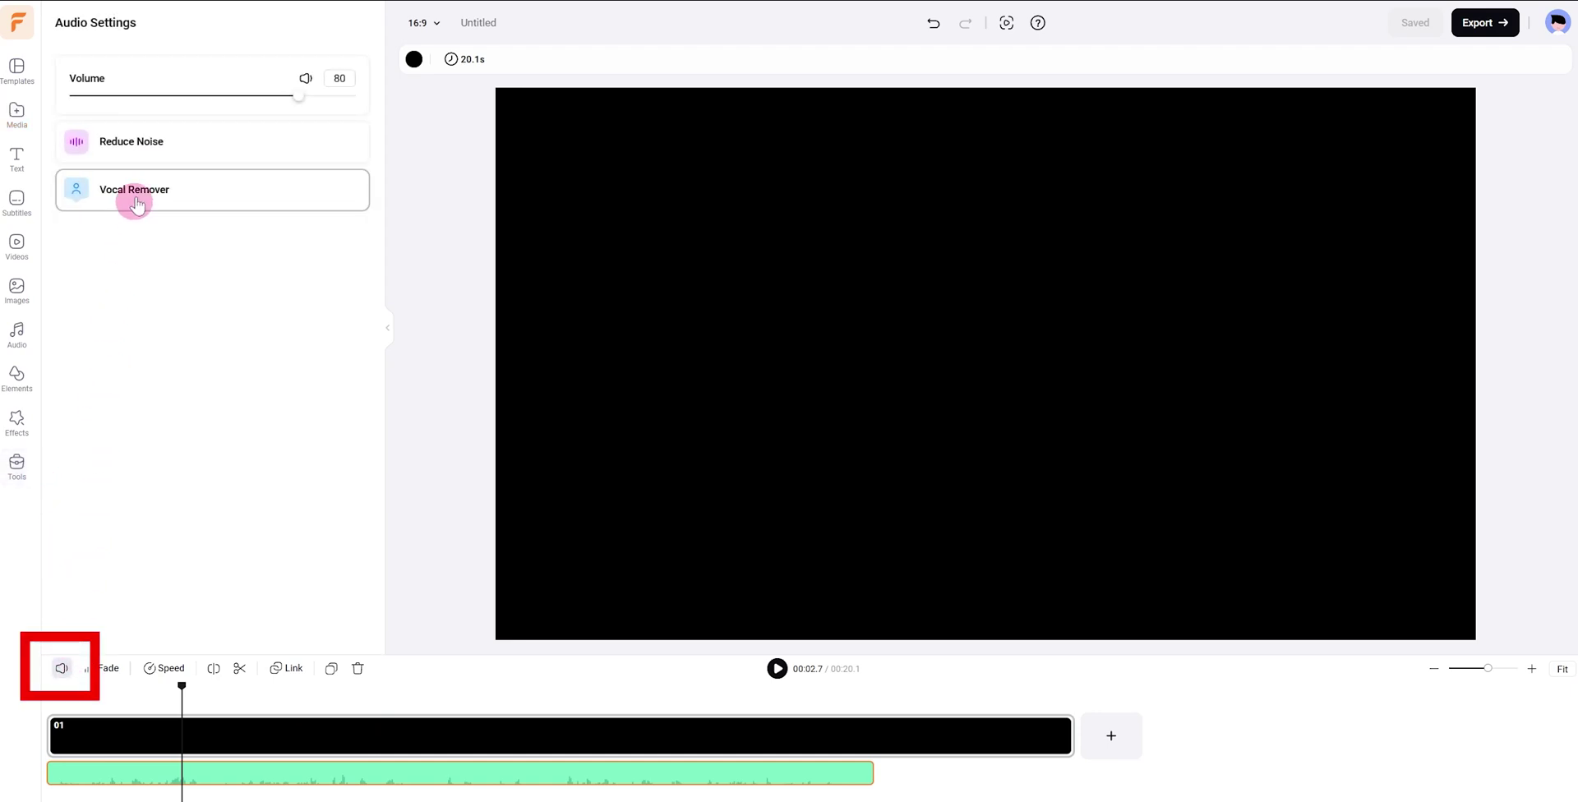
click(138, 149)
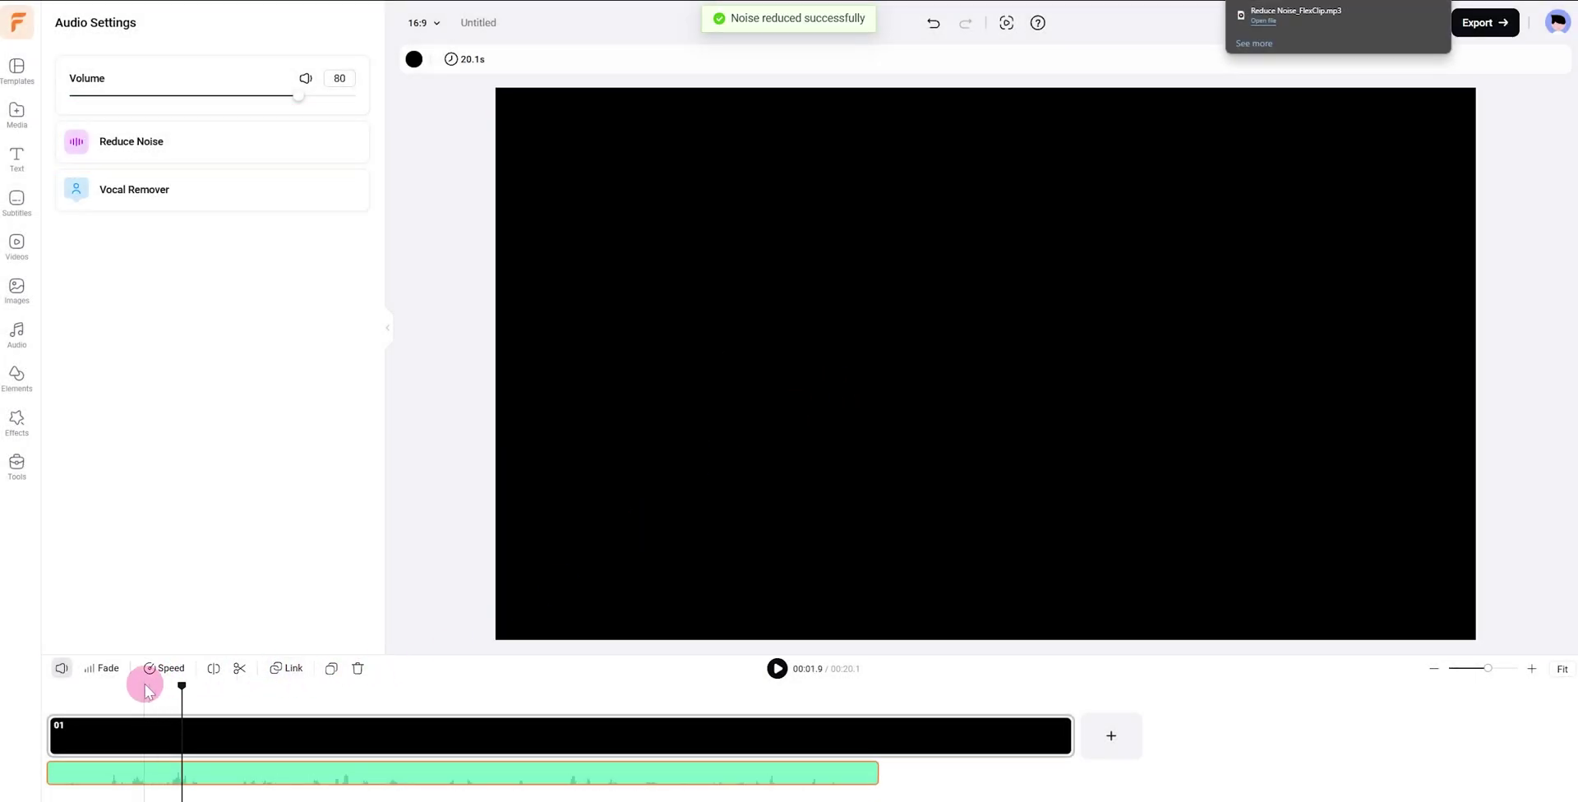
drag(181, 690, 70, 697)
key(space)
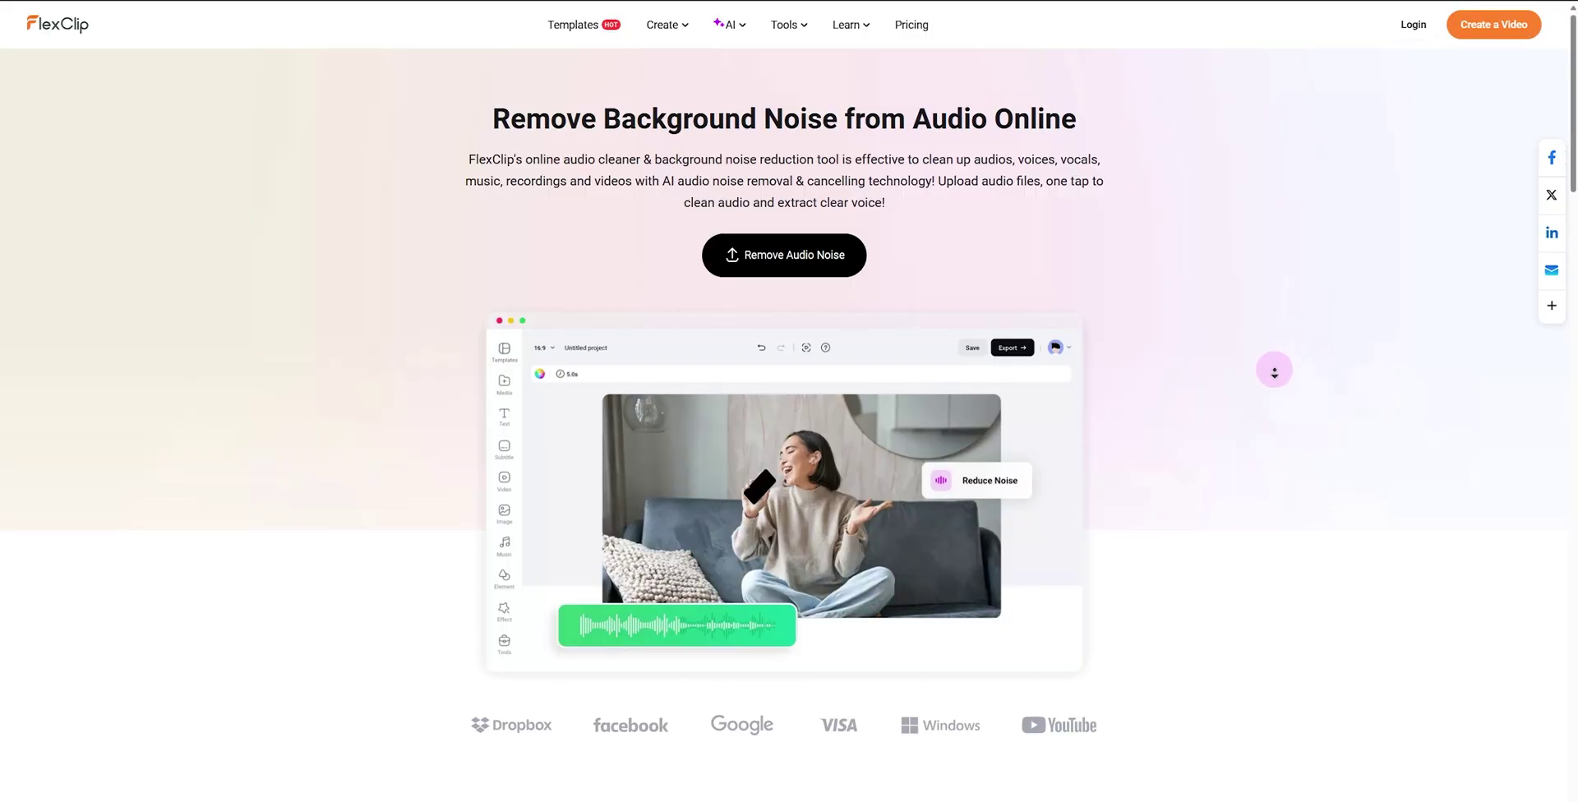
Step: Scroll the noise-removal and Vocal Remover pages, then place the 2:59 song under the scene
scroll(1274, 369, down, 1)
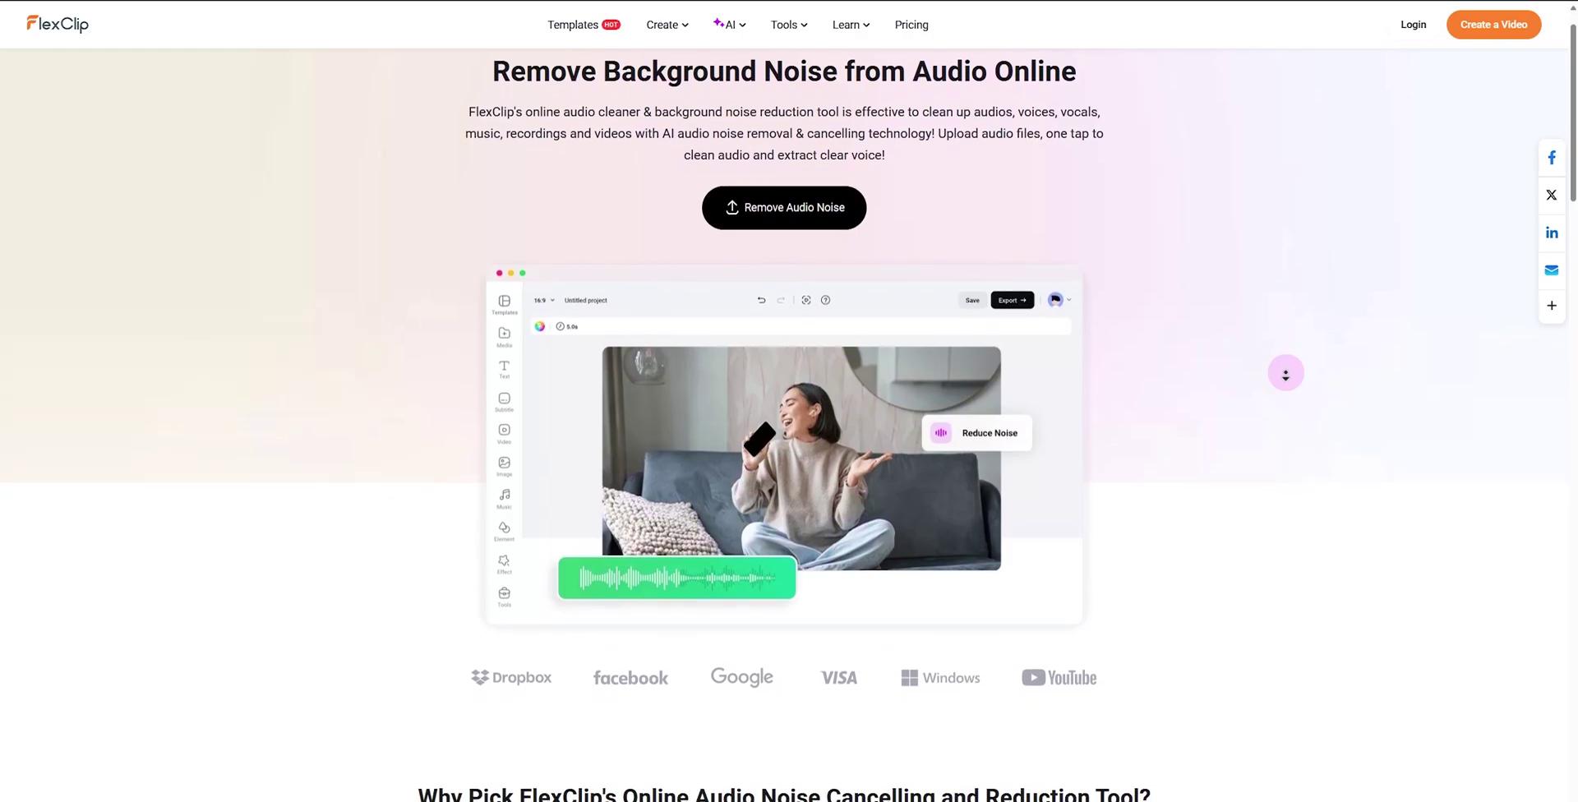
scroll(1285, 374, down, 2)
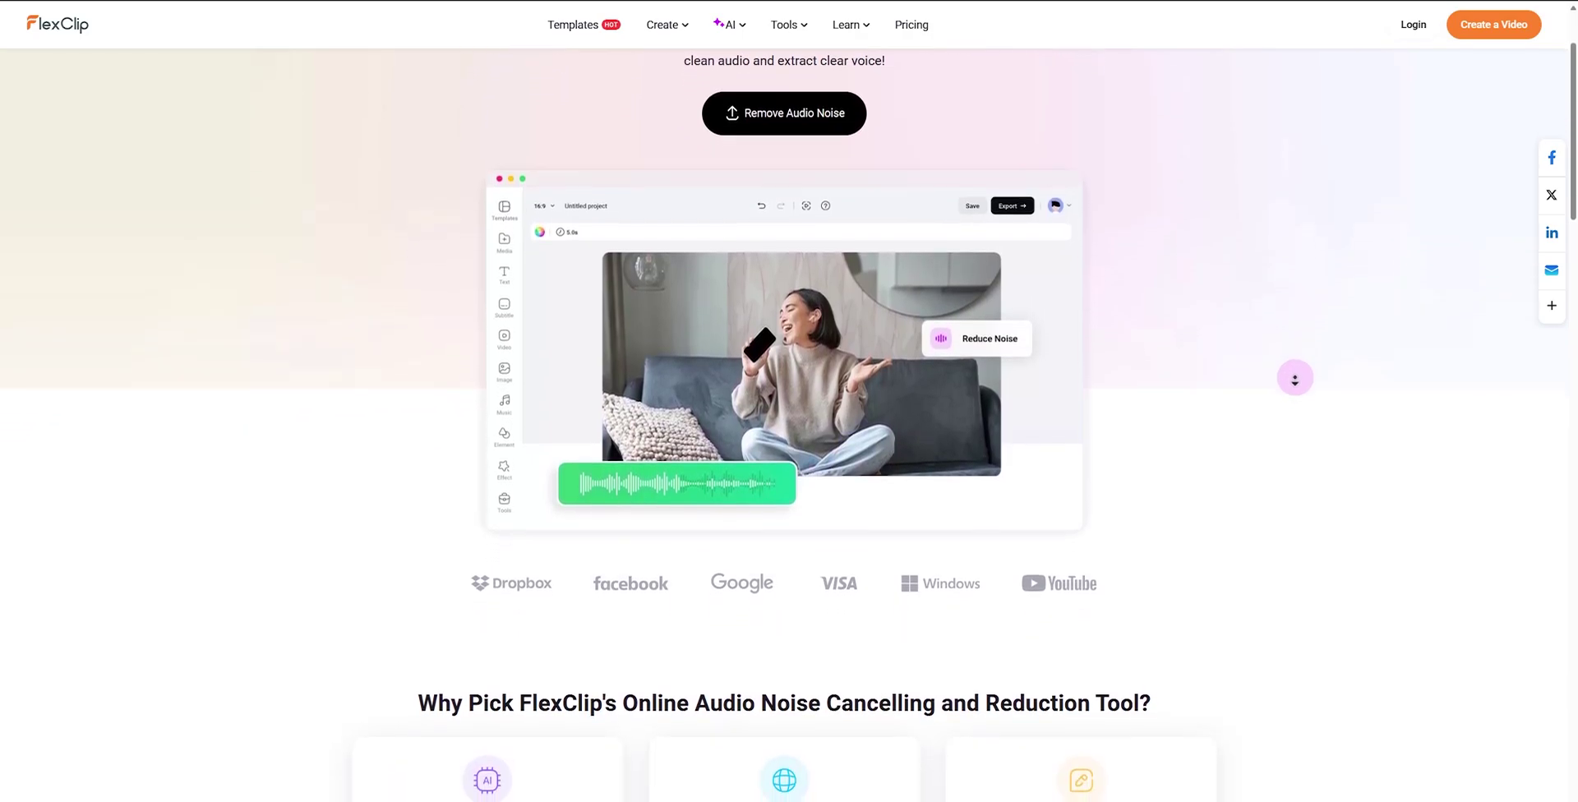
scroll(1295, 378, down, 2)
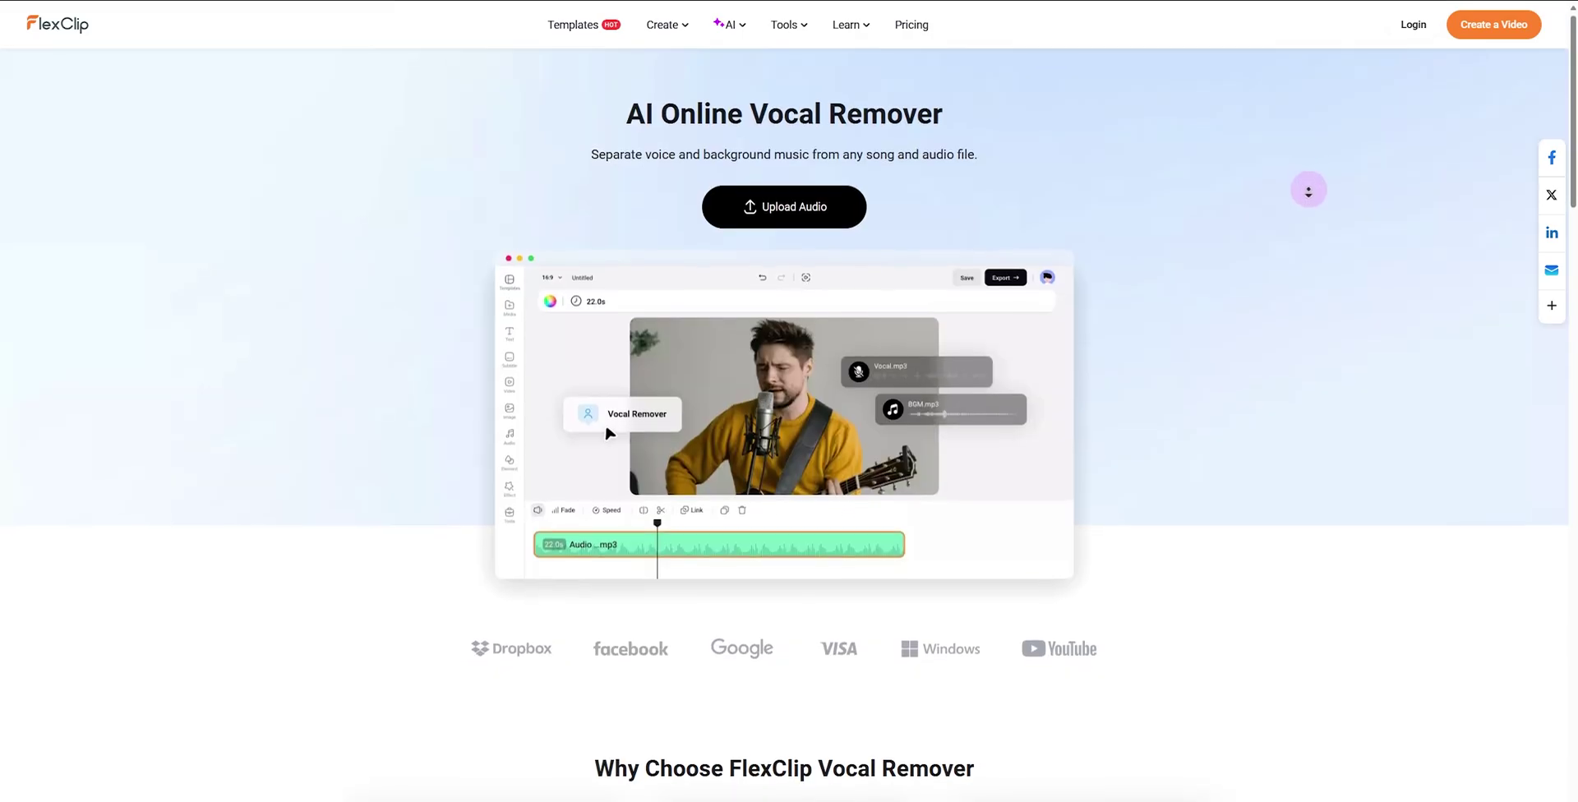
scroll(1308, 189, down, 1)
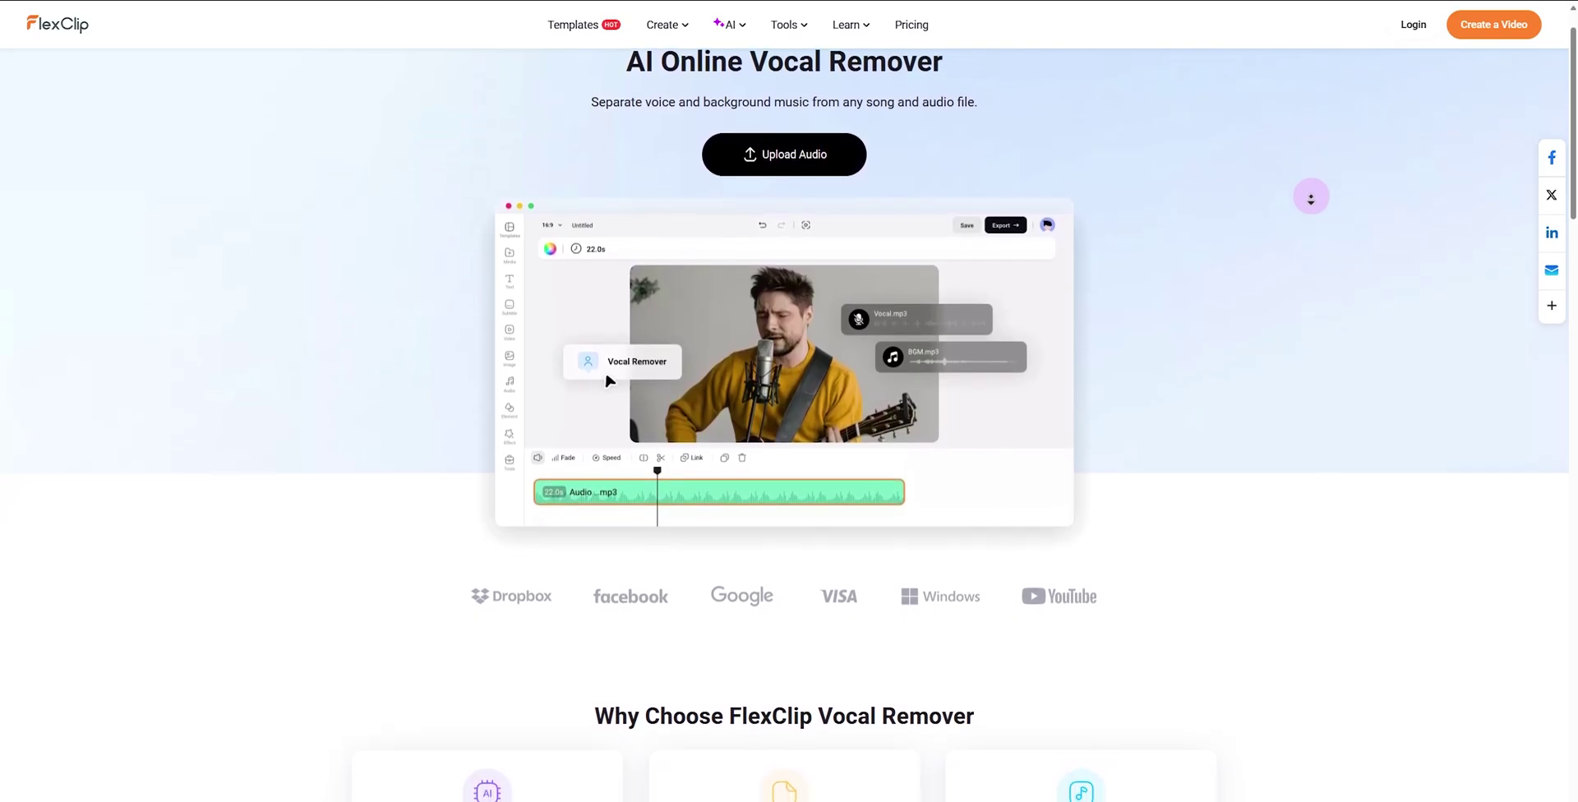
scroll(1311, 197, down, 3)
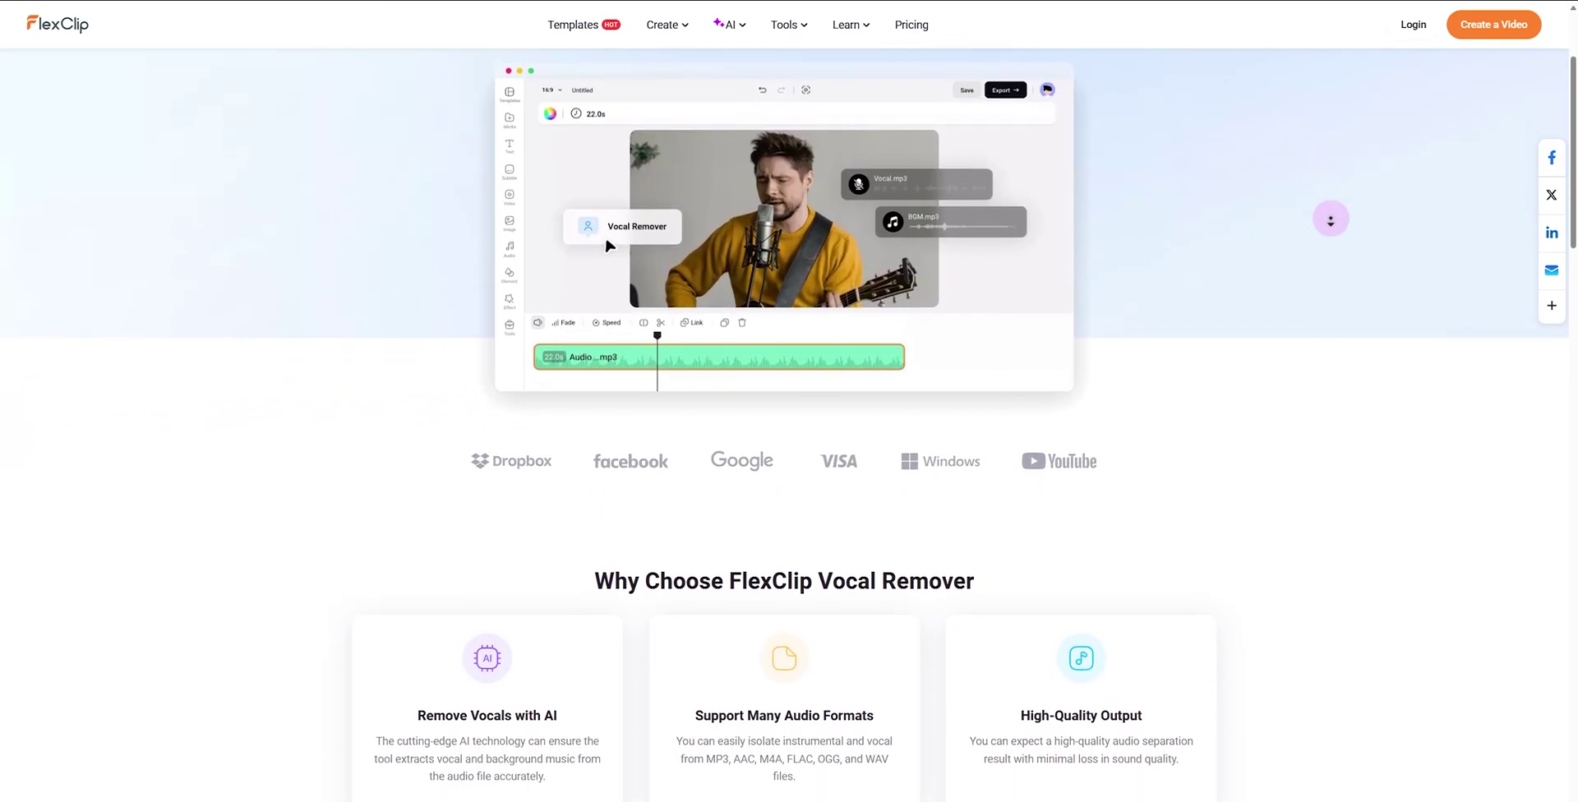
scroll(1331, 220, down, 3)
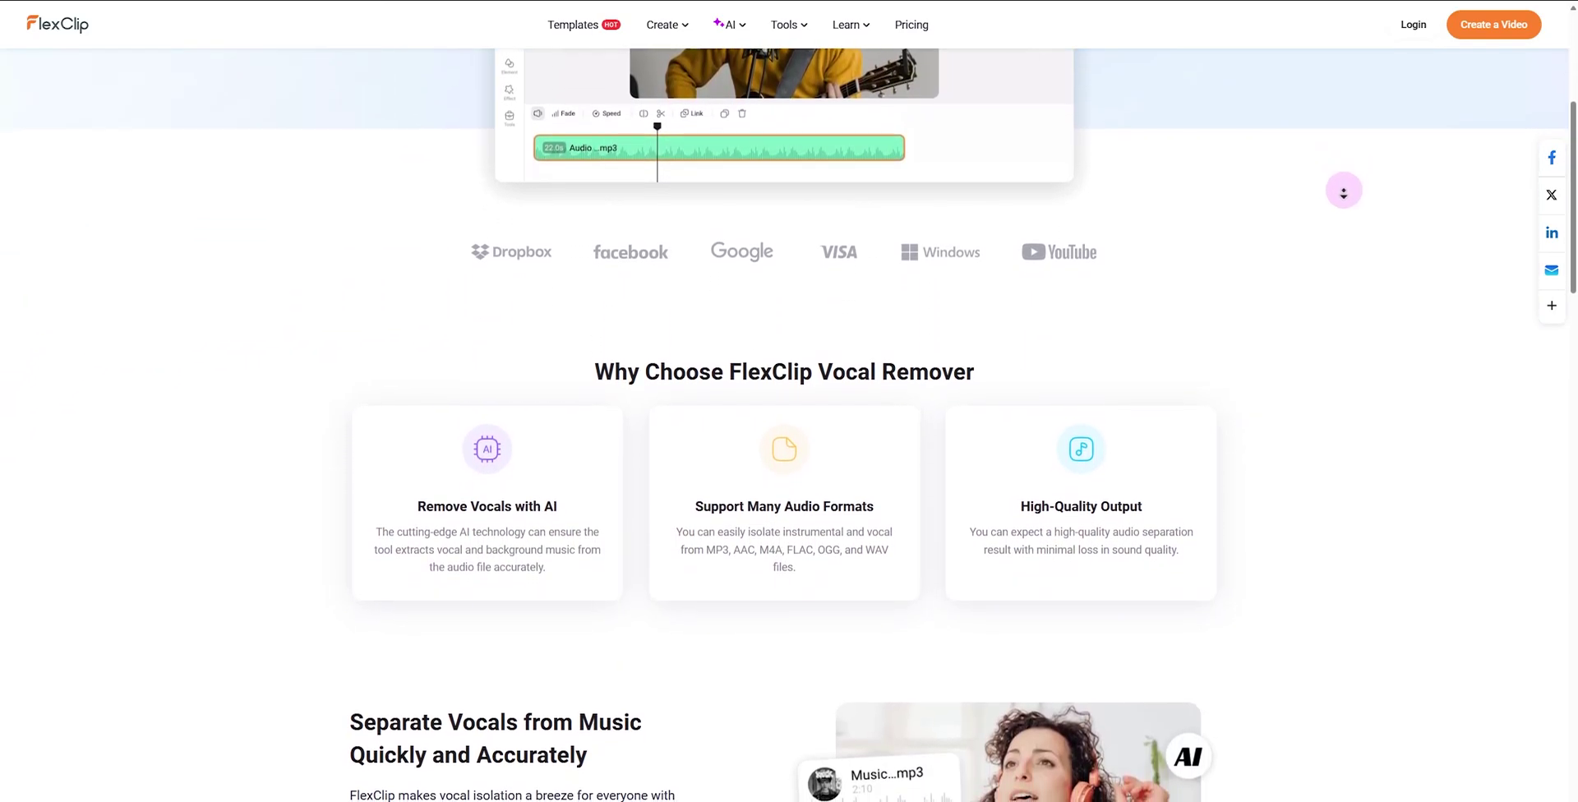
scroll(1343, 189, down, 2)
scroll(1339, 190, down, 2)
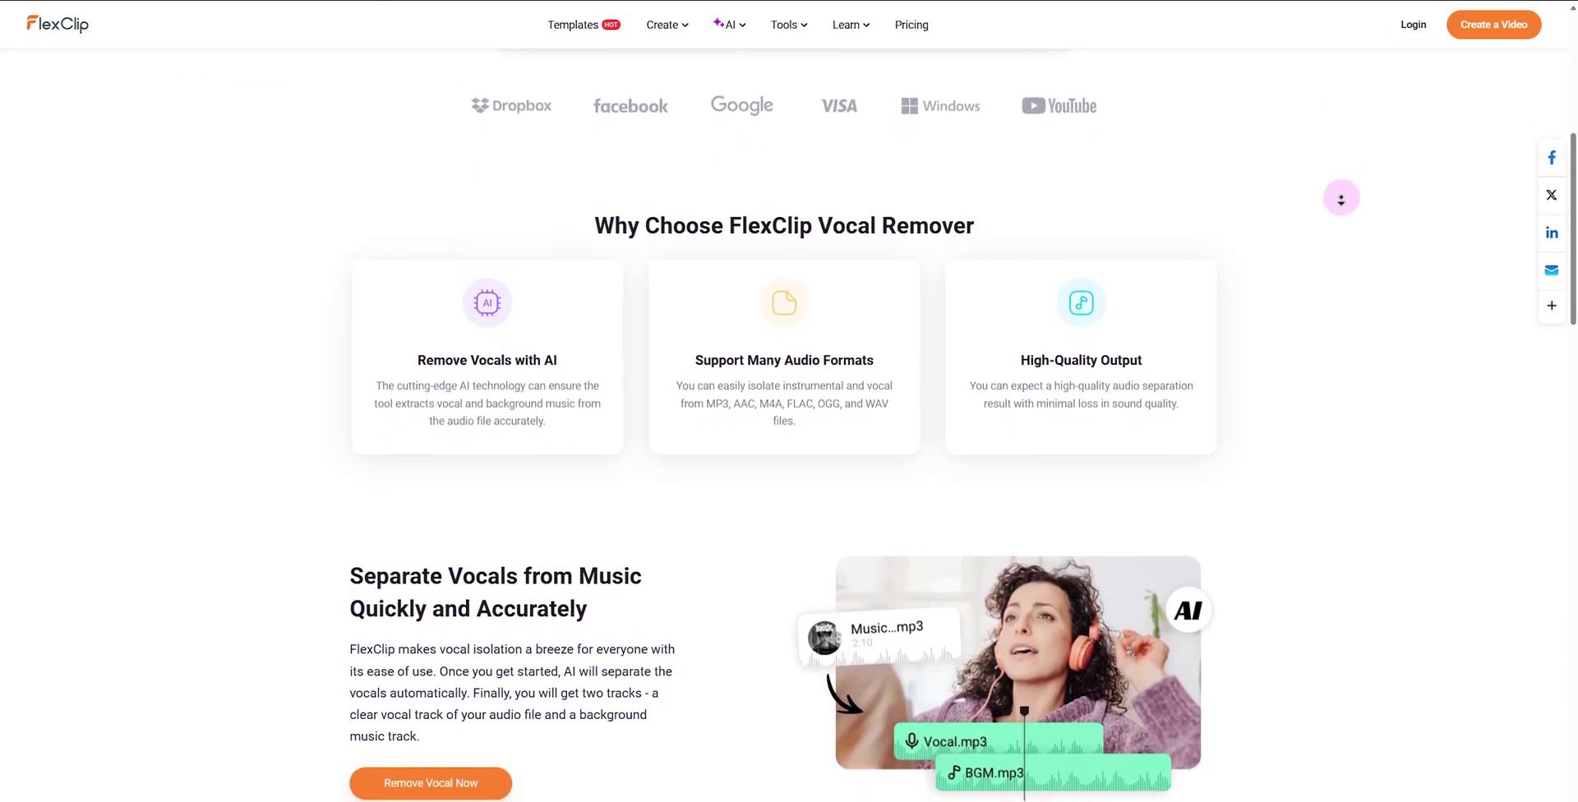
scroll(1341, 198, down, 3)
scroll(1349, 205, down, 1)
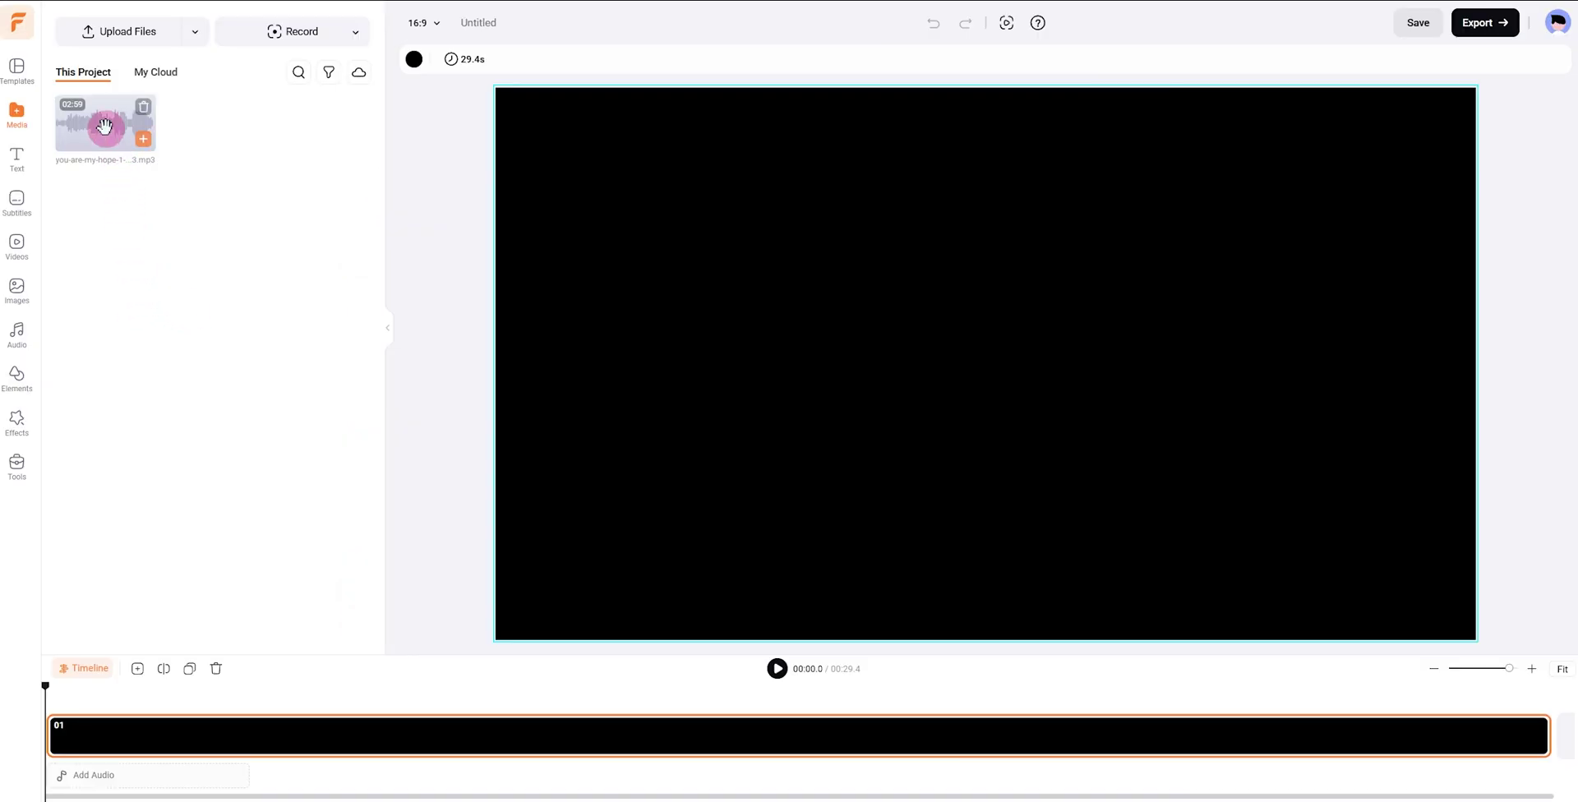
drag(106, 125, 120, 770)
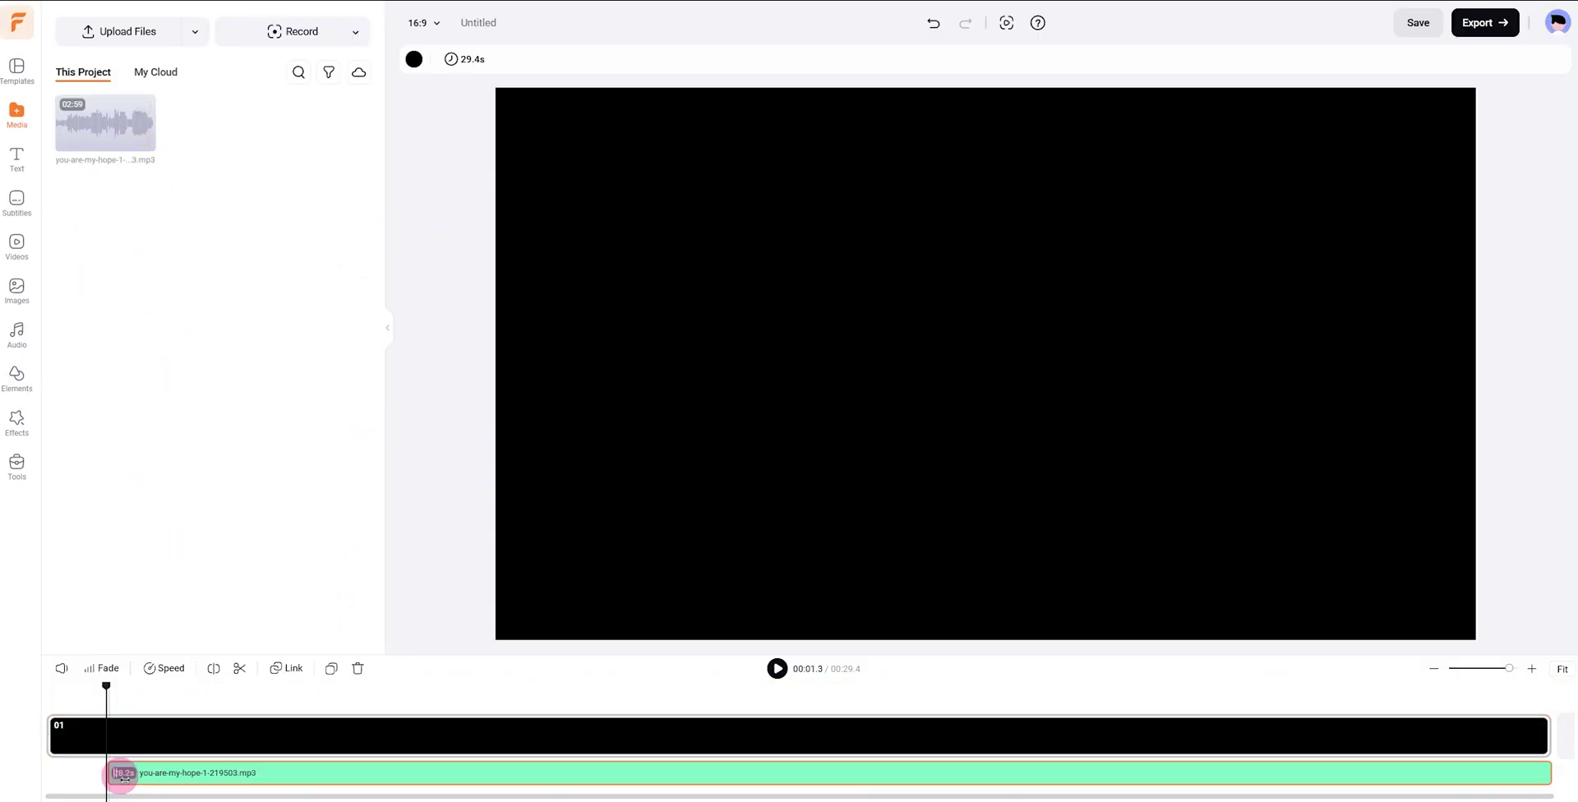
Step: Run Vocal Remover on the song to split vocals and music, then play it back
click(62, 672)
click(124, 197)
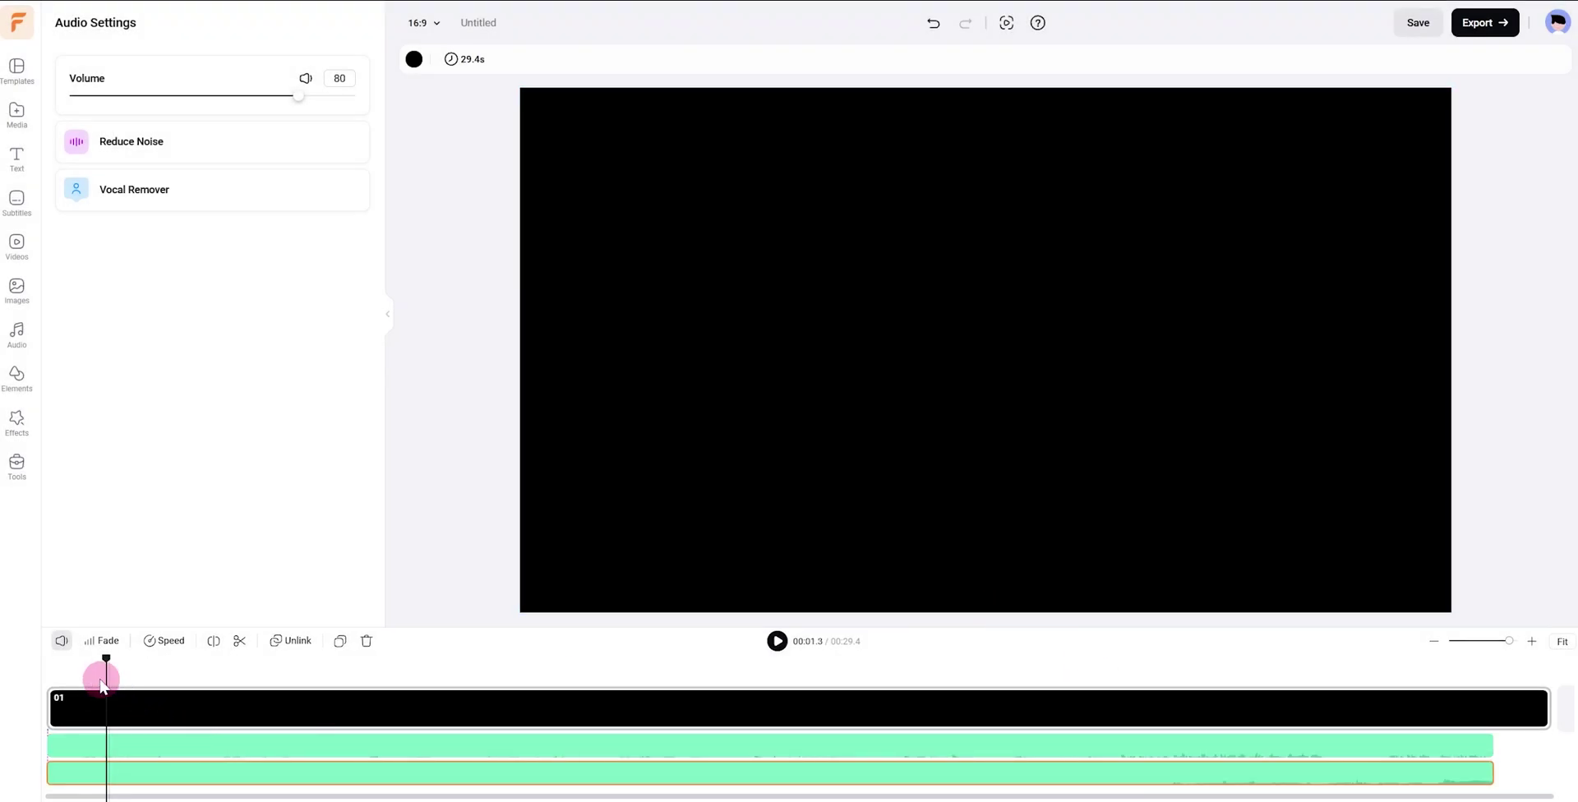
click(1142, 709)
key(space)
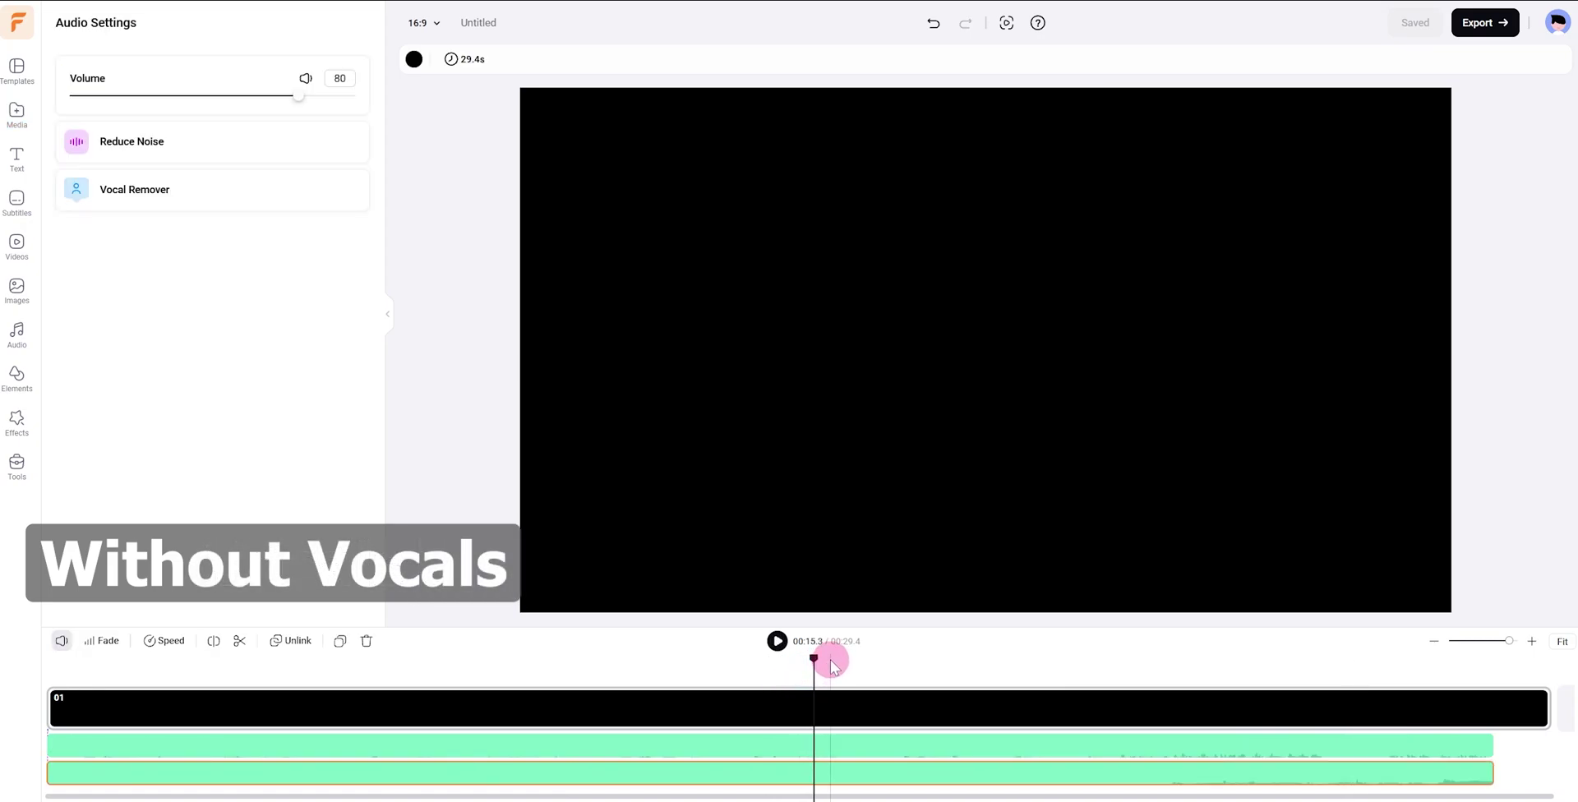
click(119, 701)
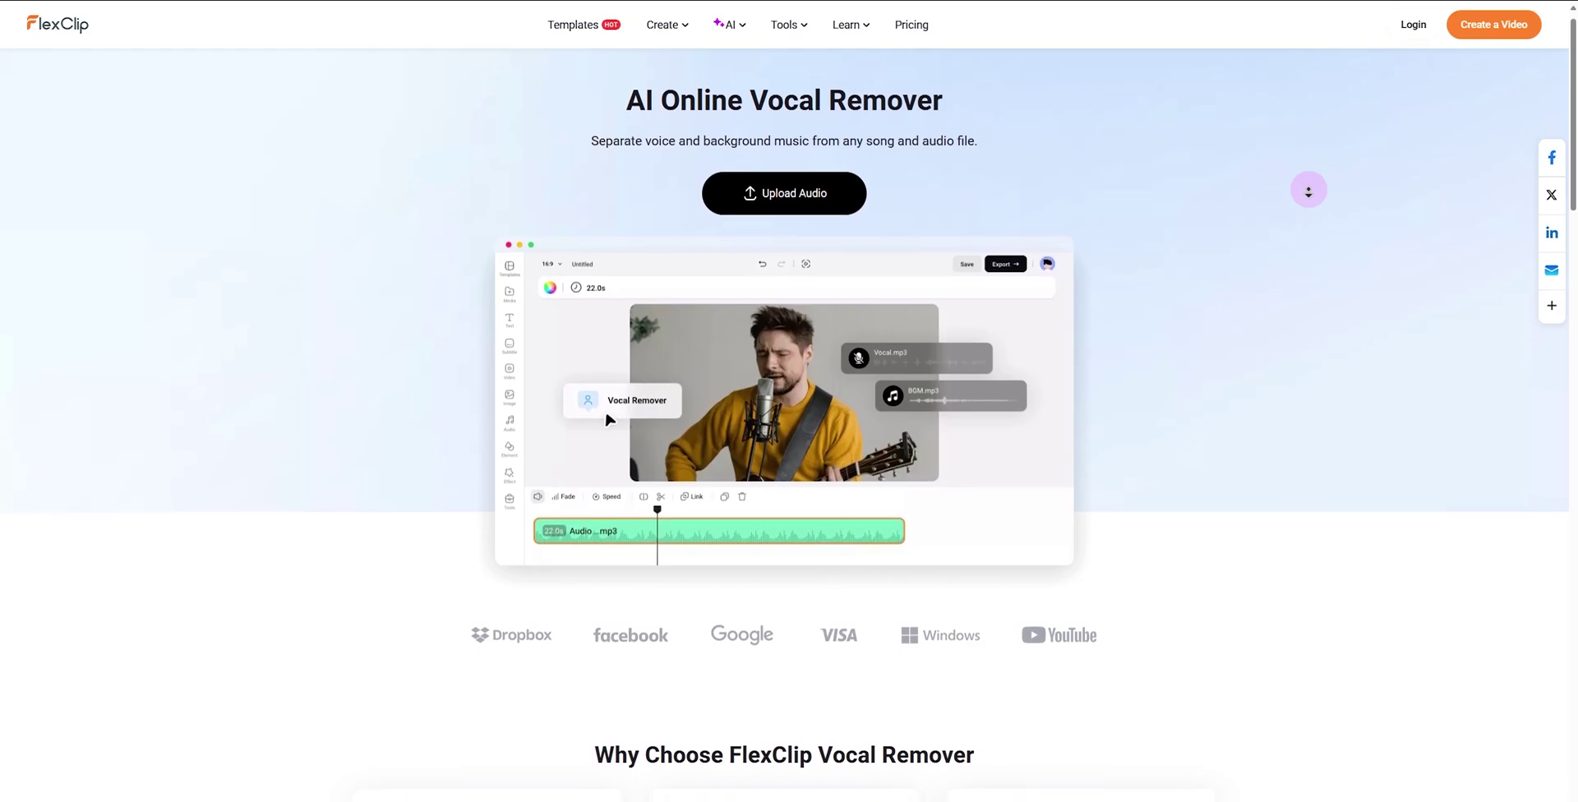
Step: Scroll the AI Image Generator page down to 'Why Choose FlexClip AI Image Generator'
scroll(1308, 191, down, 1)
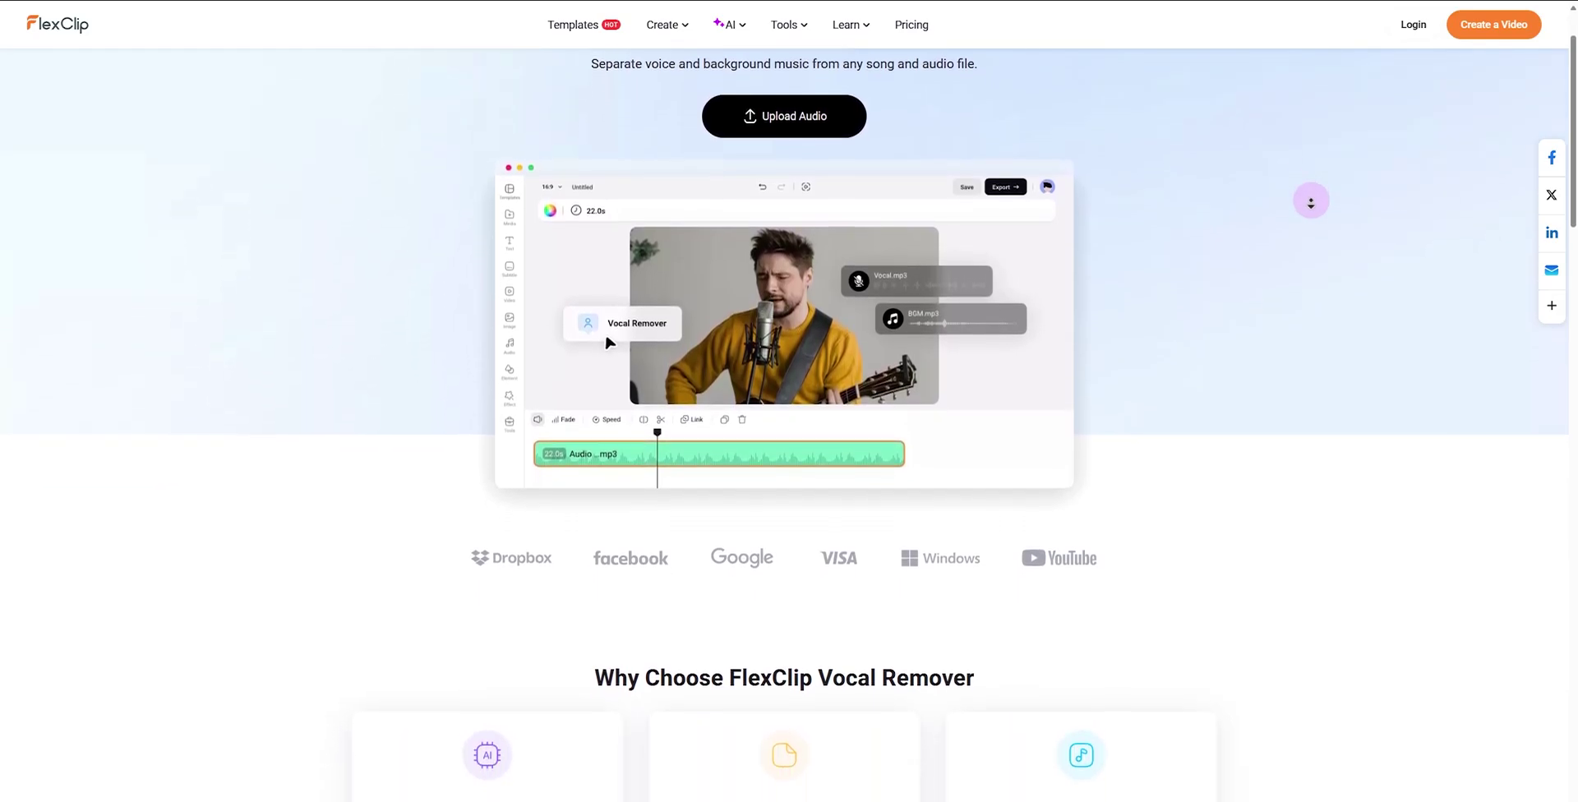
scroll(1311, 201, down, 3)
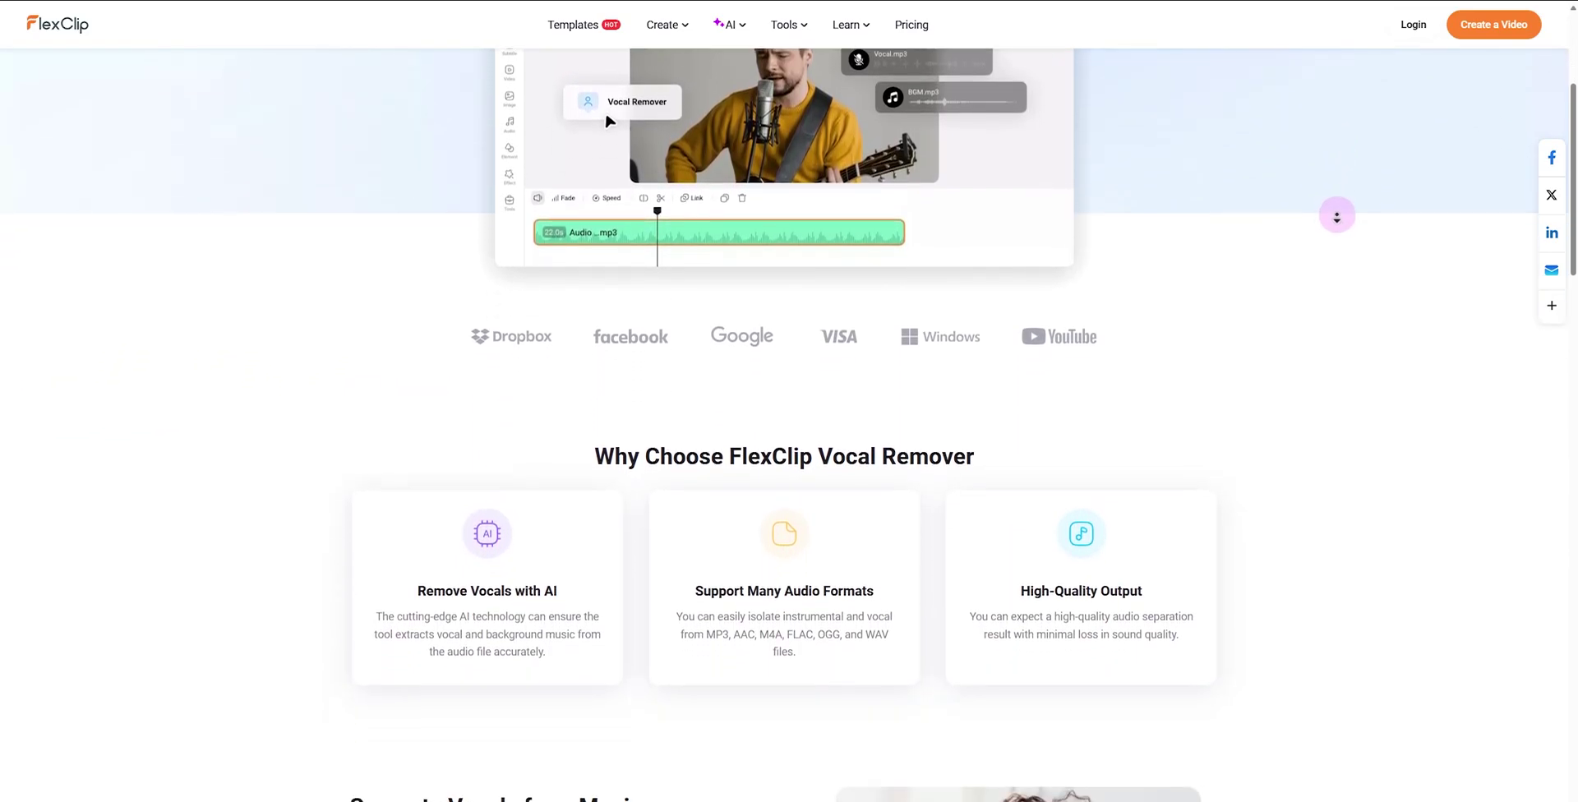
scroll(1336, 215, down, 1)
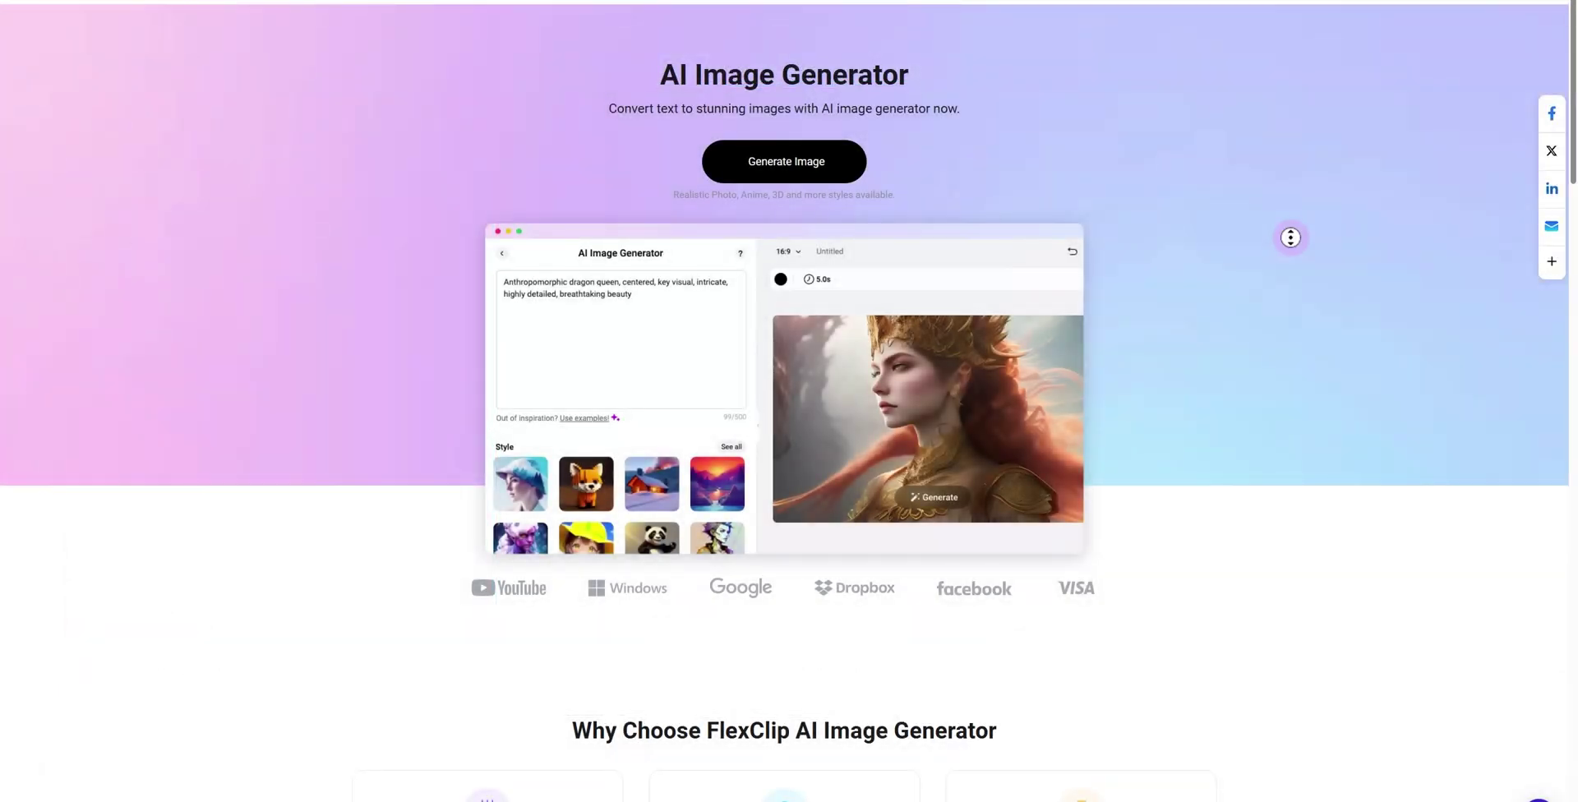
scroll(1298, 251, down, 1)
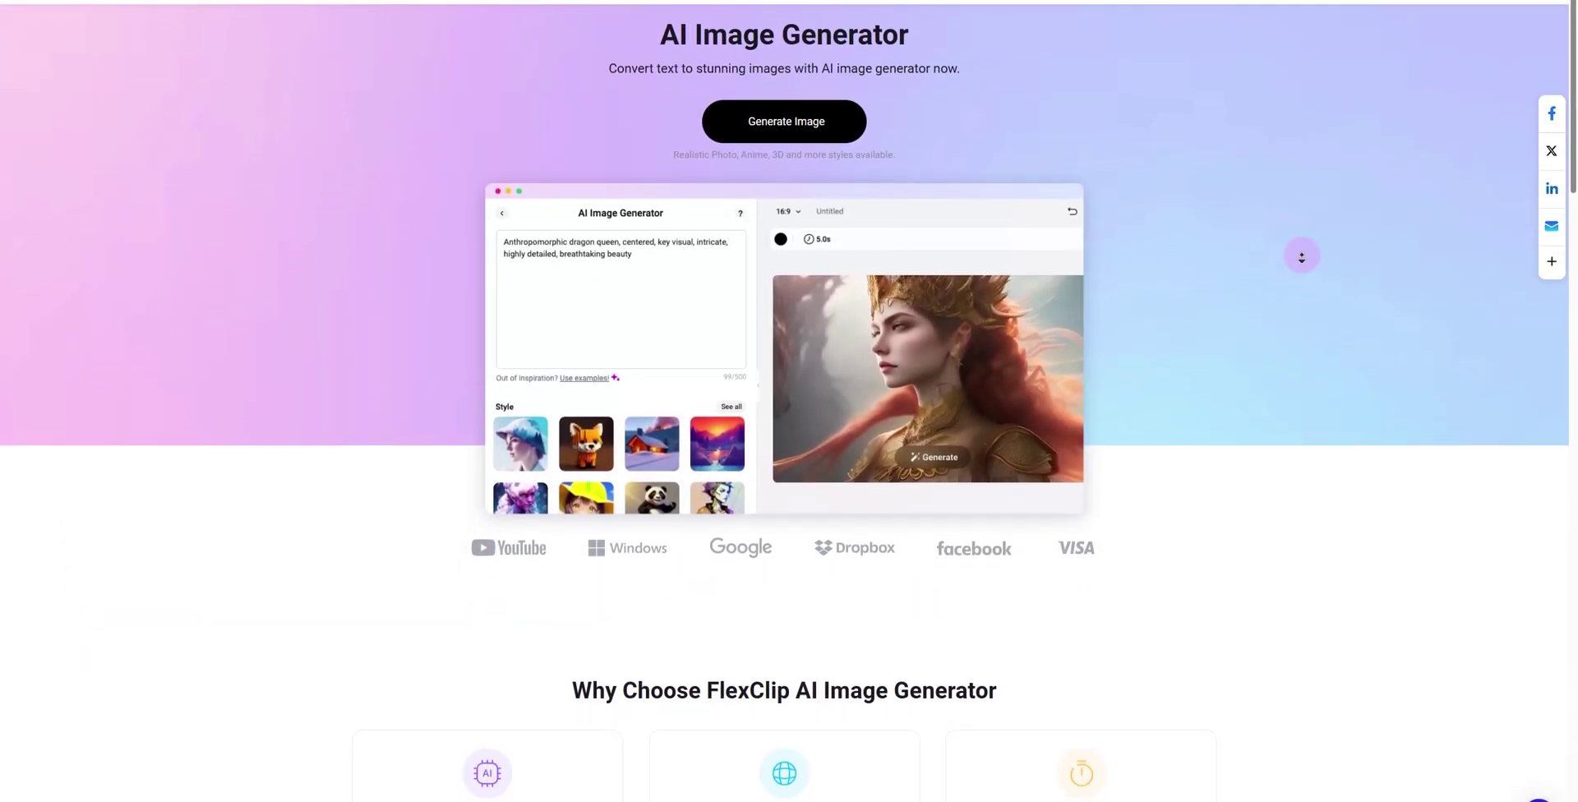
scroll(1301, 257, down, 1)
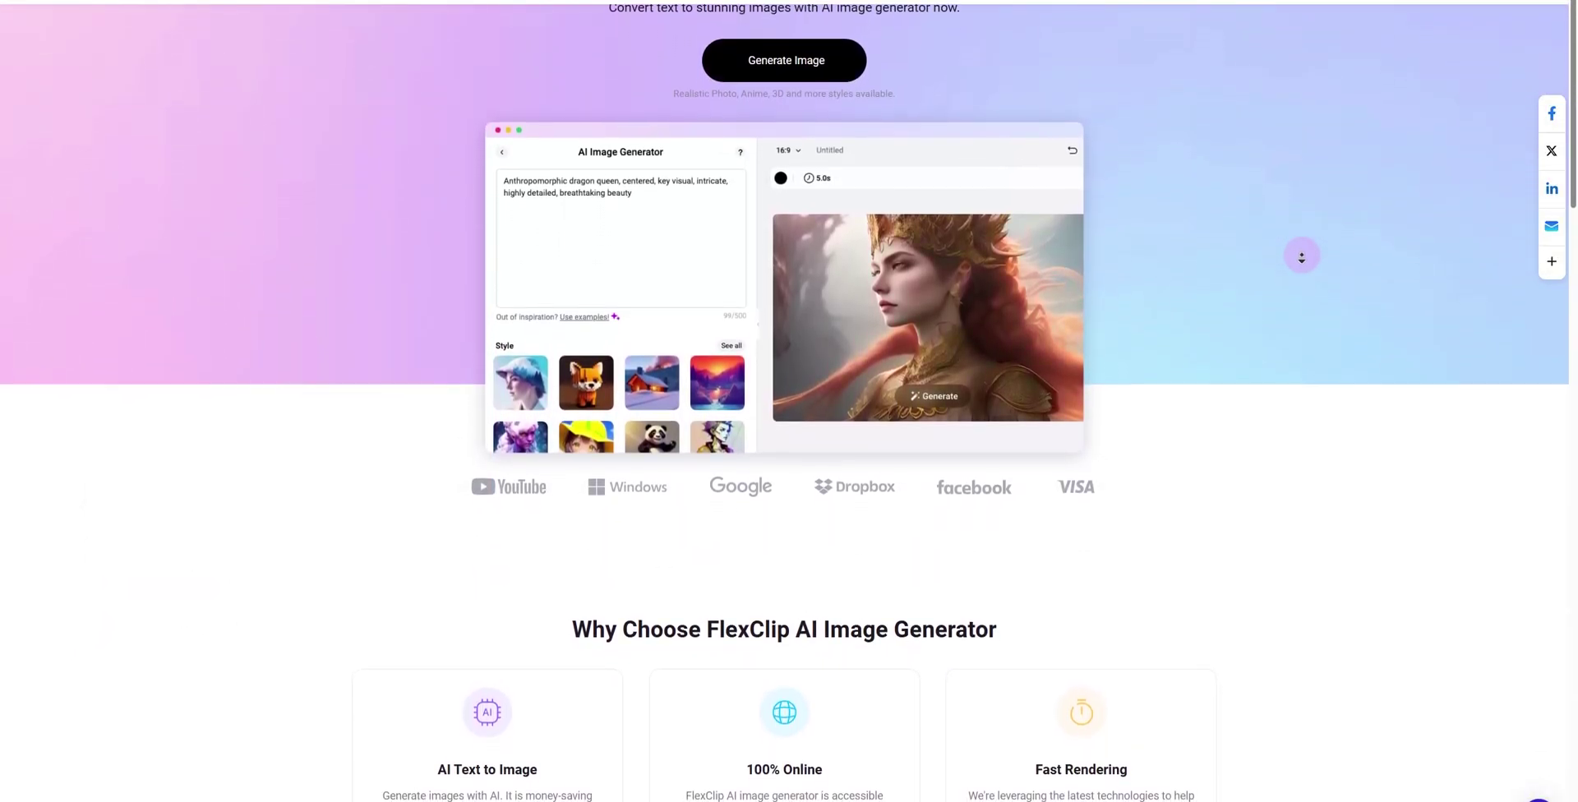
scroll(1301, 257, down, 1)
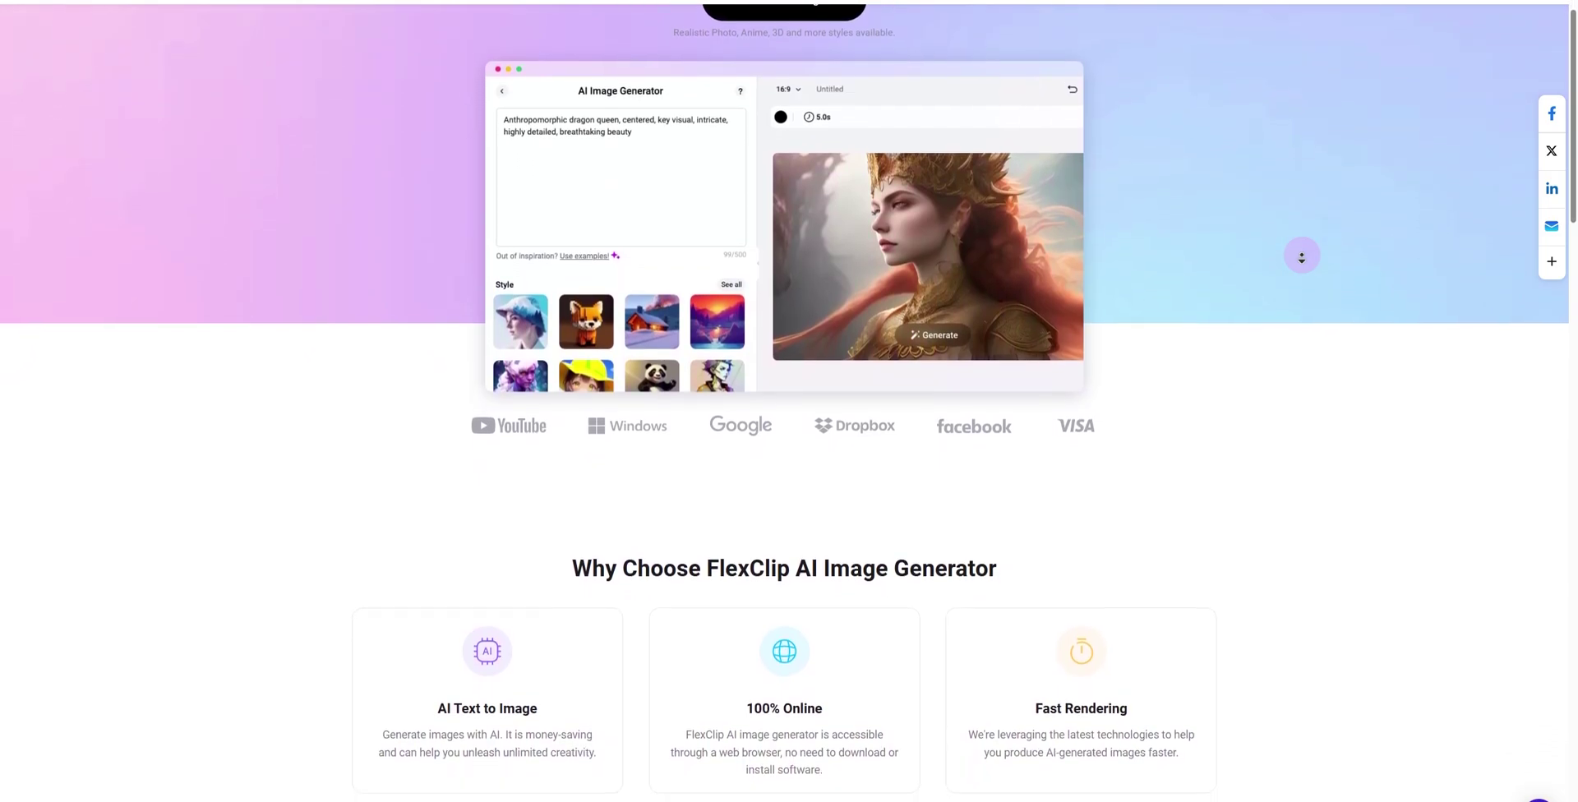
scroll(1301, 258, down, 1)
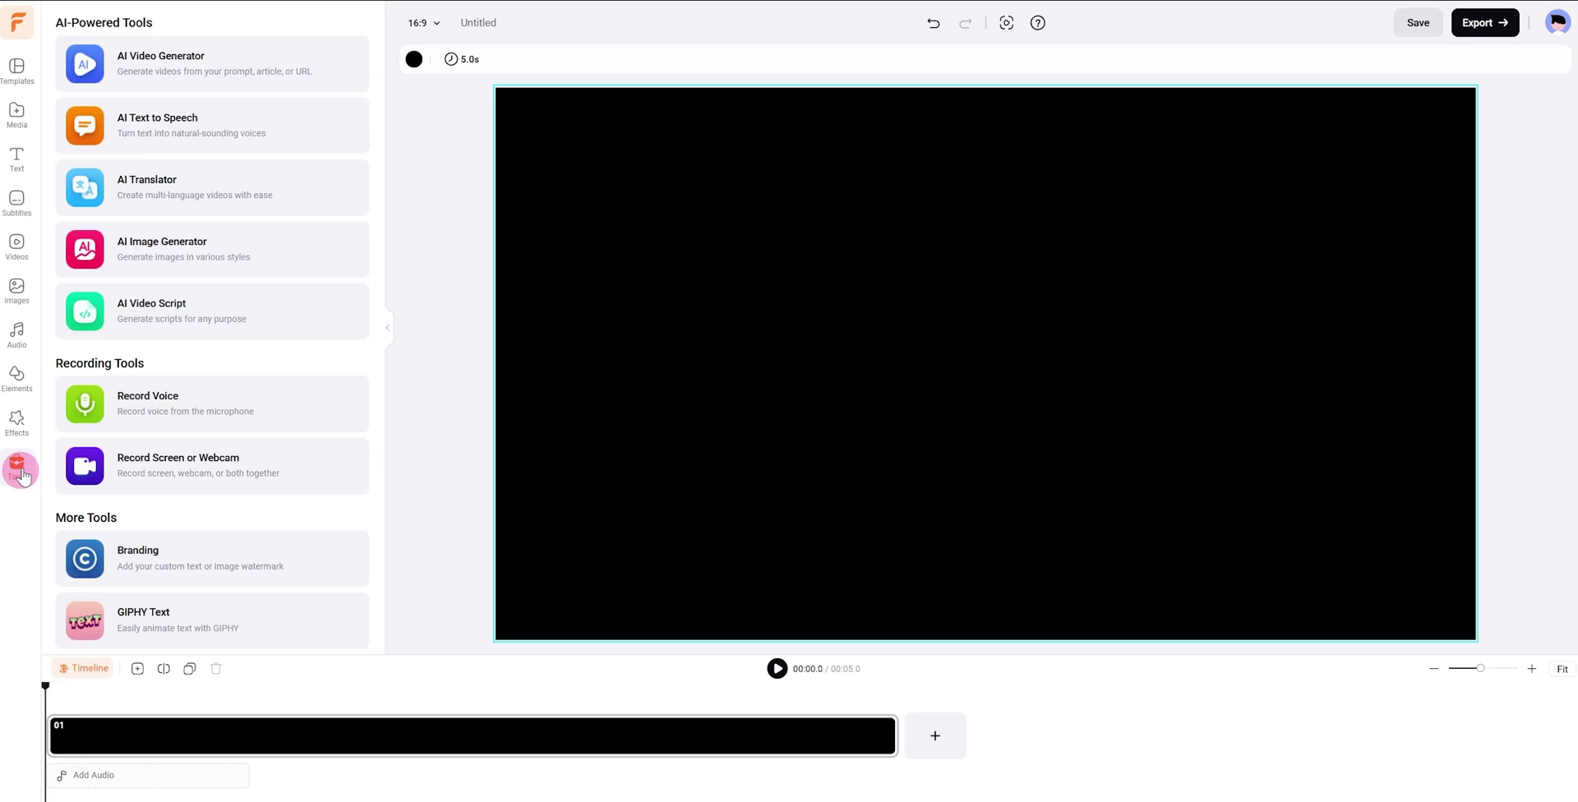
Step: Generate a 16:9 AI image of a futuristic city with flying cars at sunset from a pasted prompt
click(127, 252)
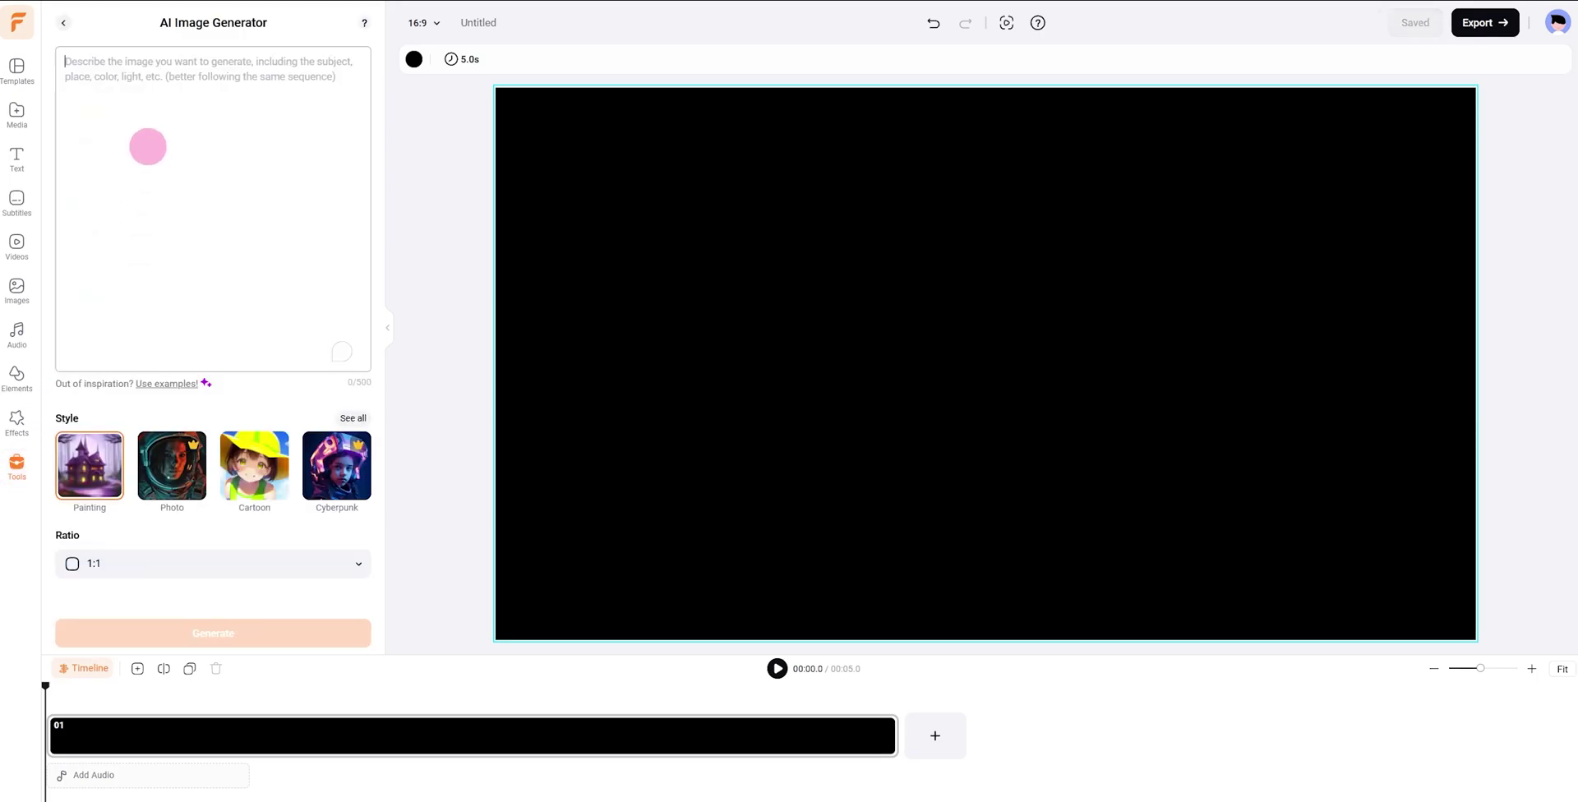
text(A developed futuristic city with flying cars in the sky at sunset)
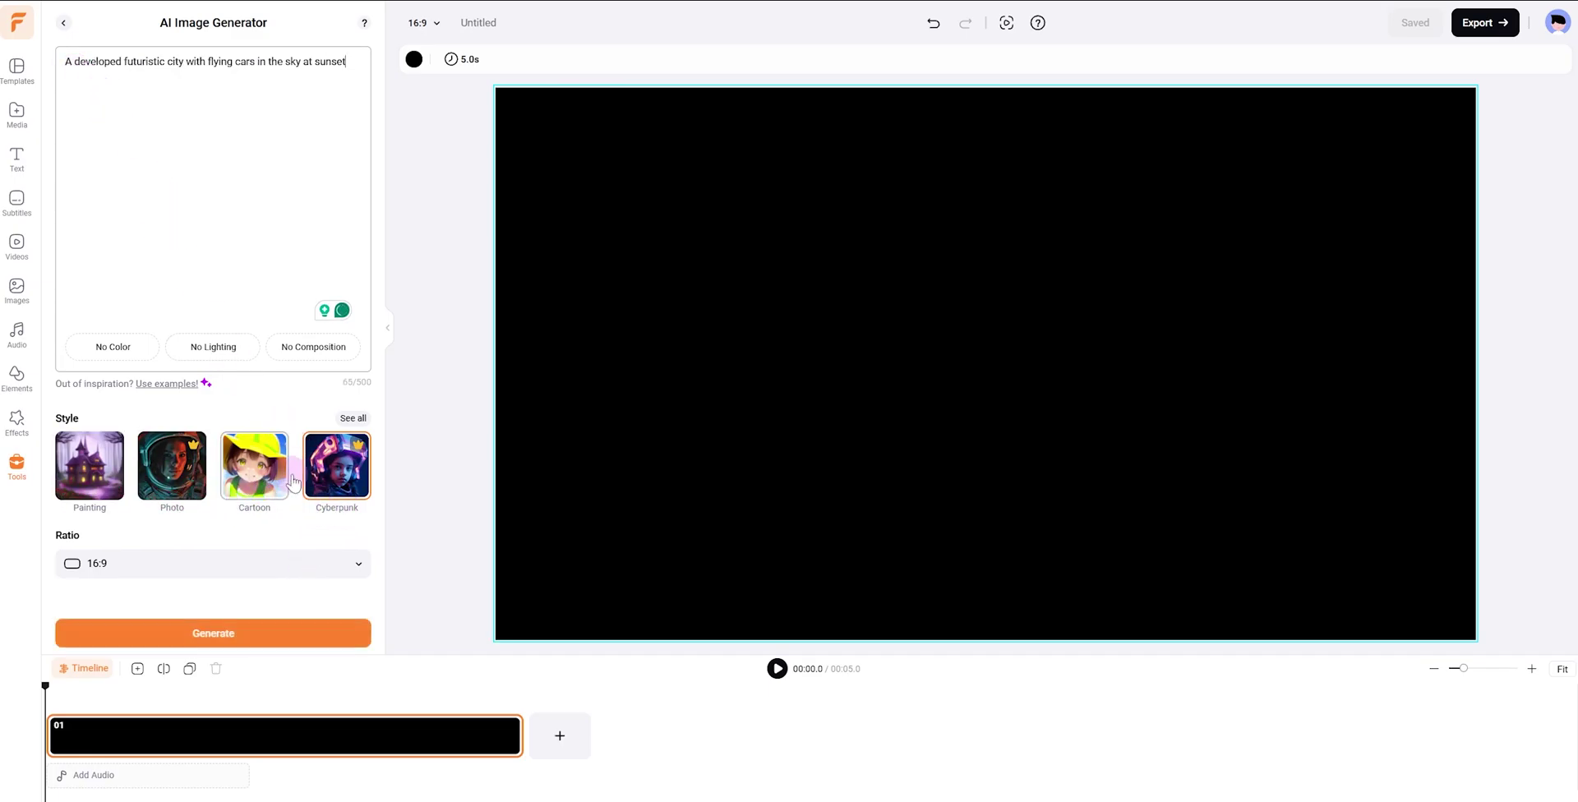
click(271, 634)
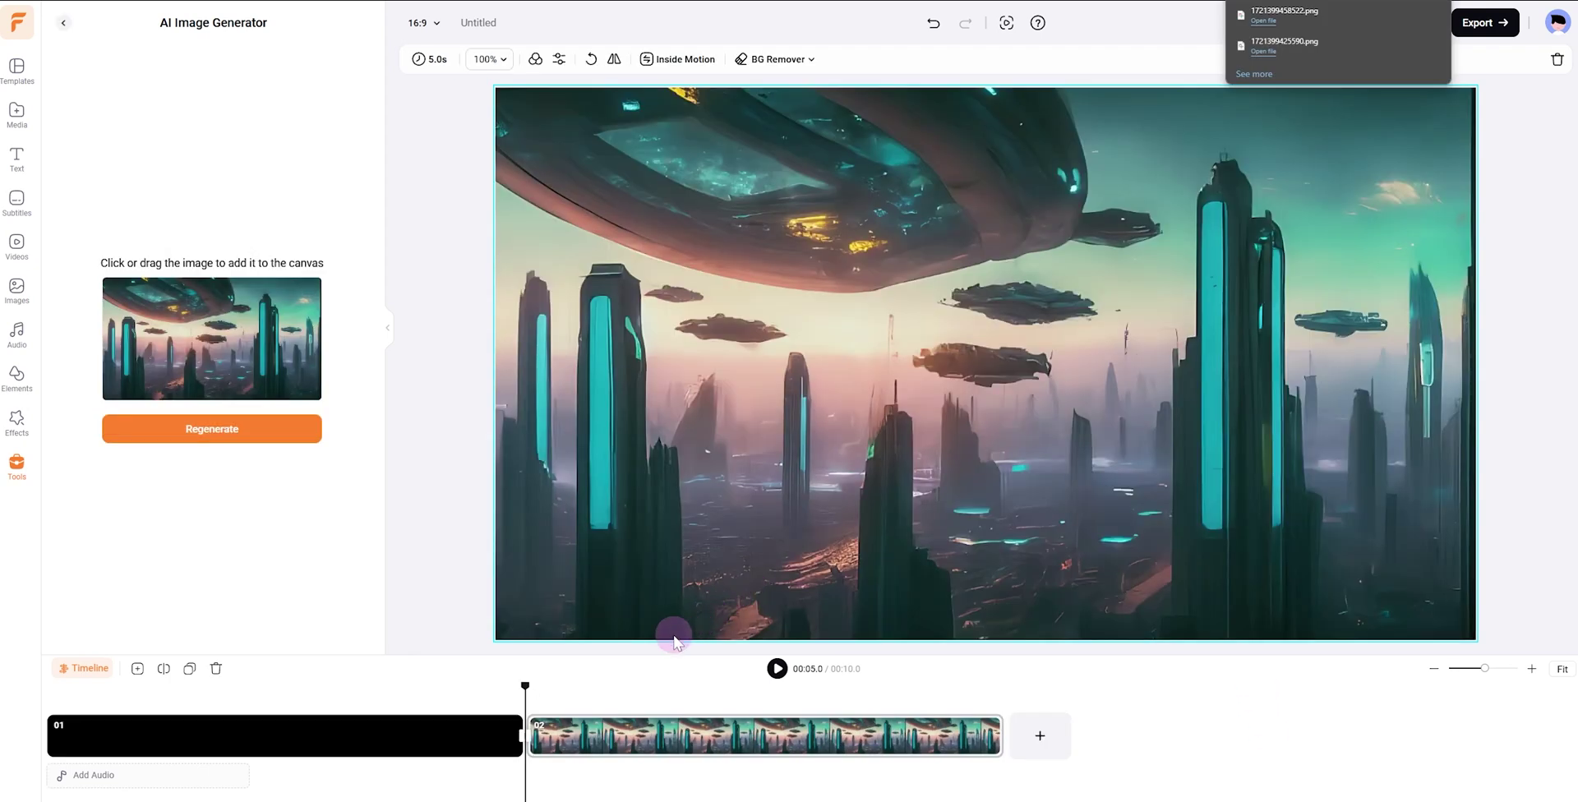
Step: Scroll the AI Text to Video page down to 'Why Choose FlexClip AI Text to Video Tool'
scroll(1220, 322, down, 2)
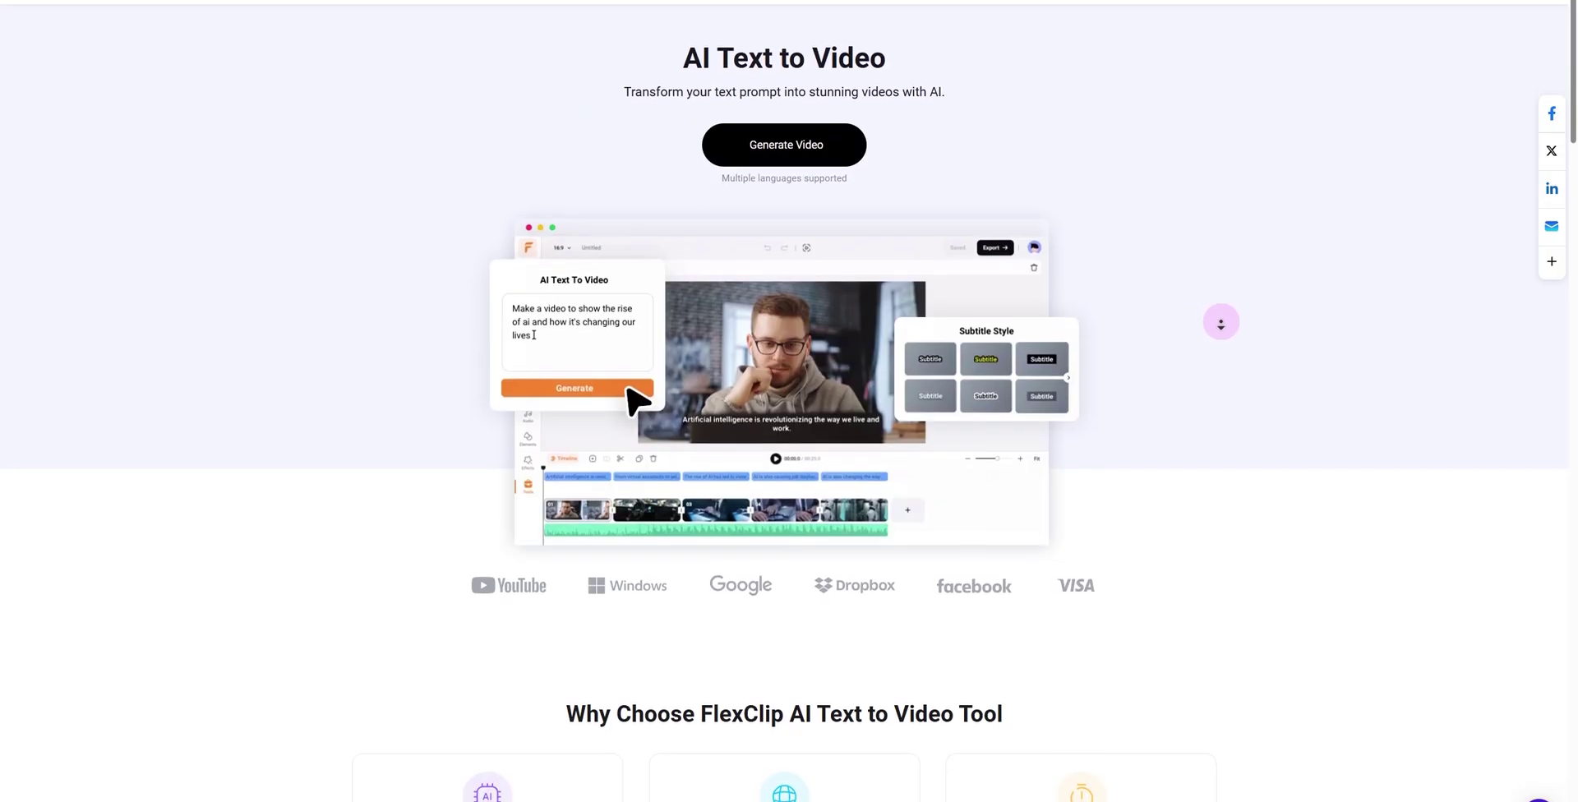
scroll(1220, 322, down, 2)
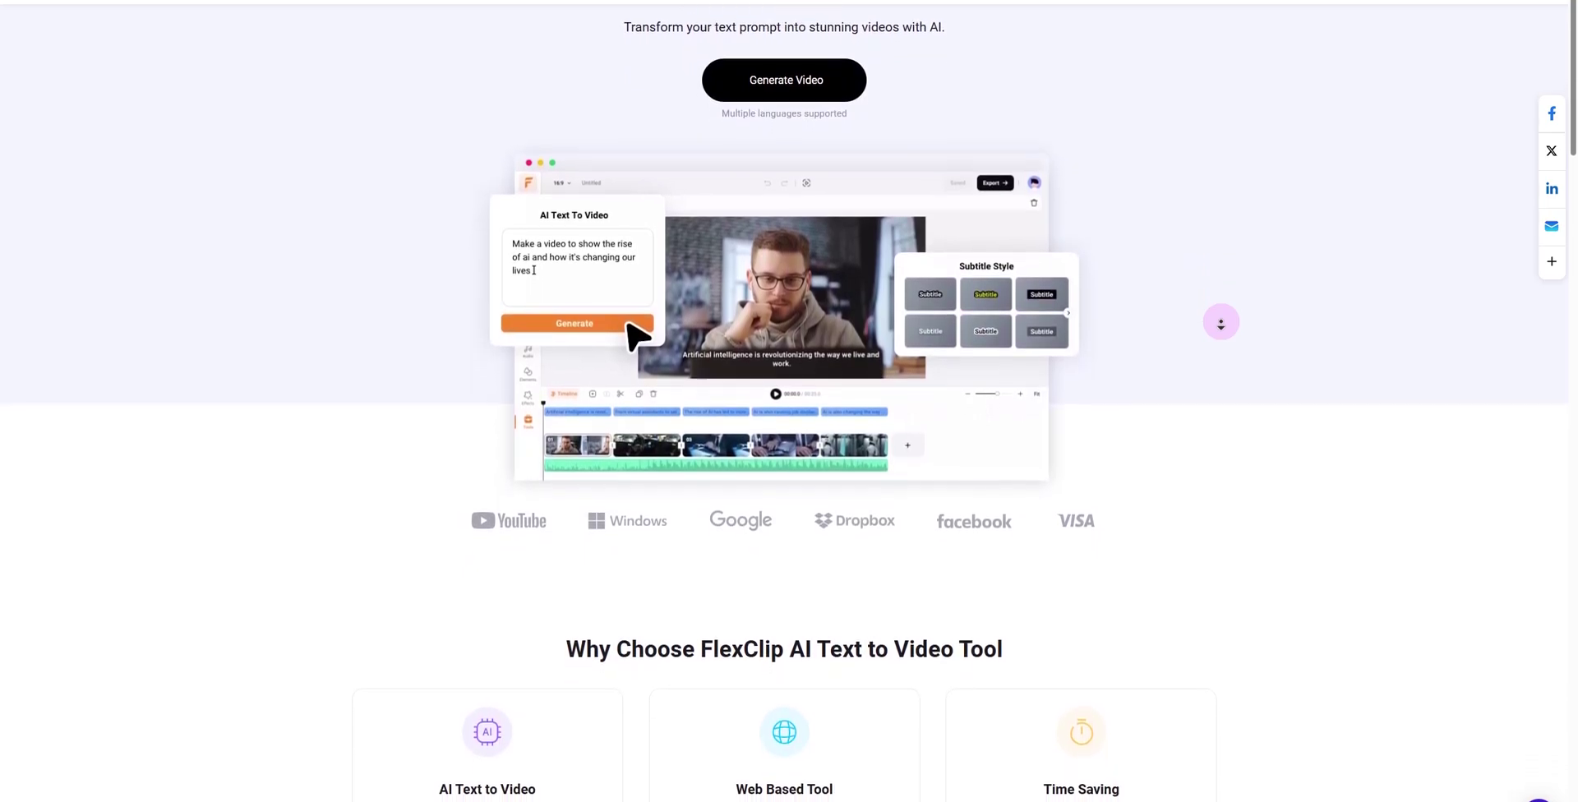
scroll(1220, 322, down, 2)
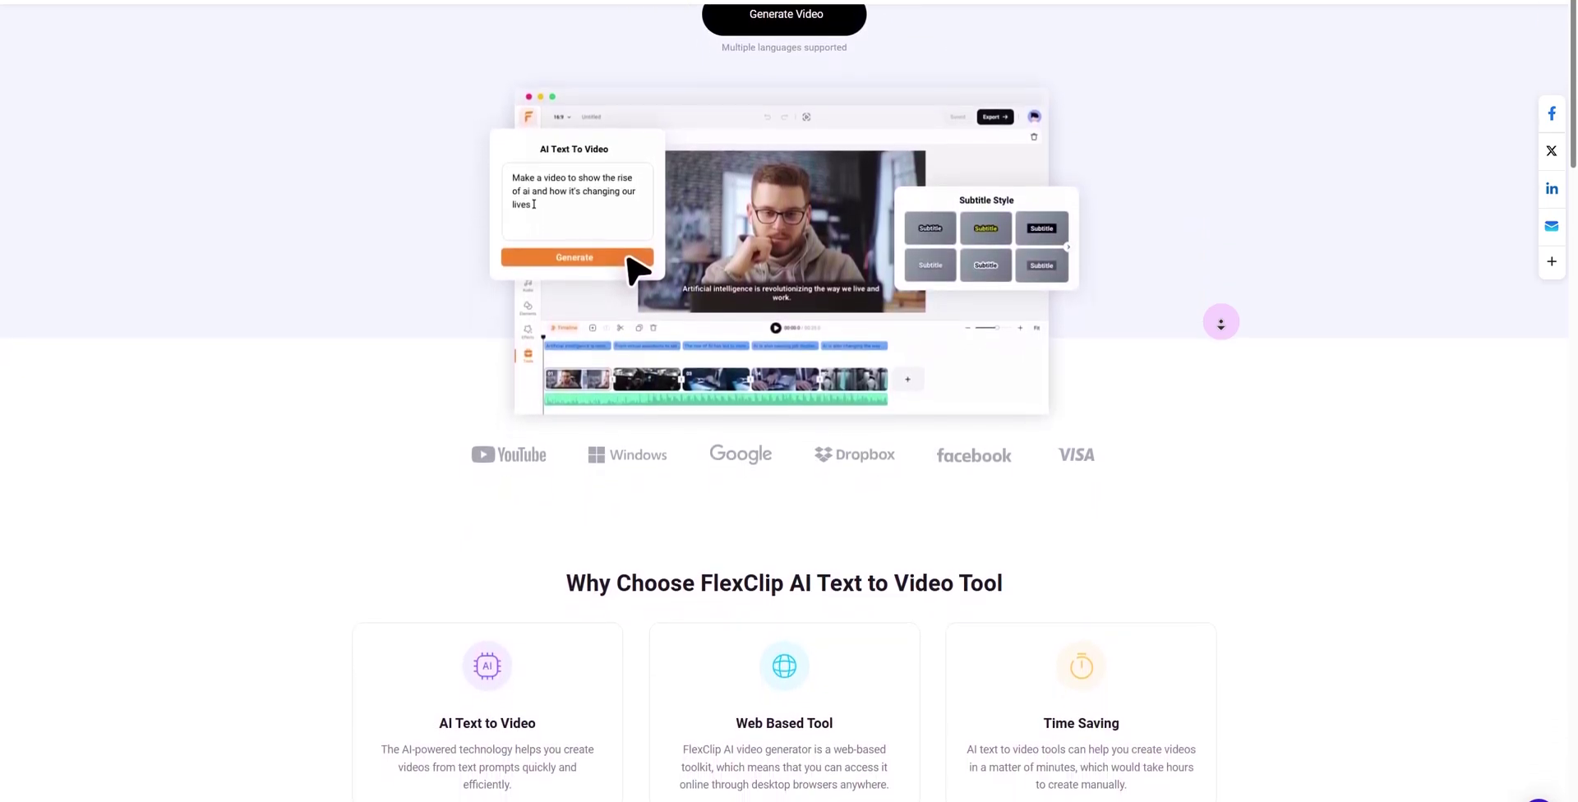
scroll(1238, 326, down, 2)
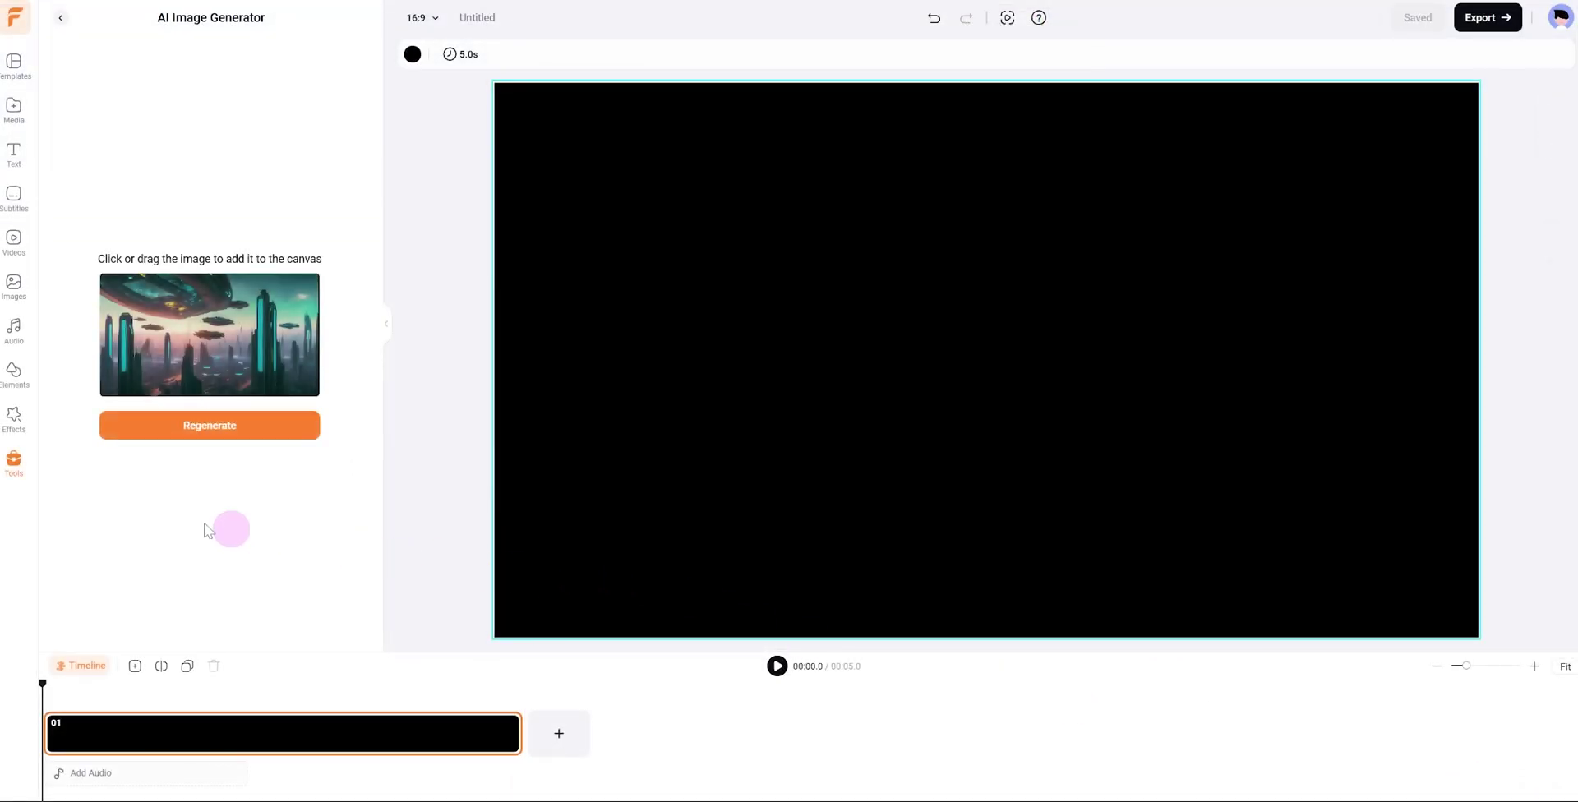
Step: Generate an AI Text to Video from the social media marketing promo prompt with Translucent style
click(14, 466)
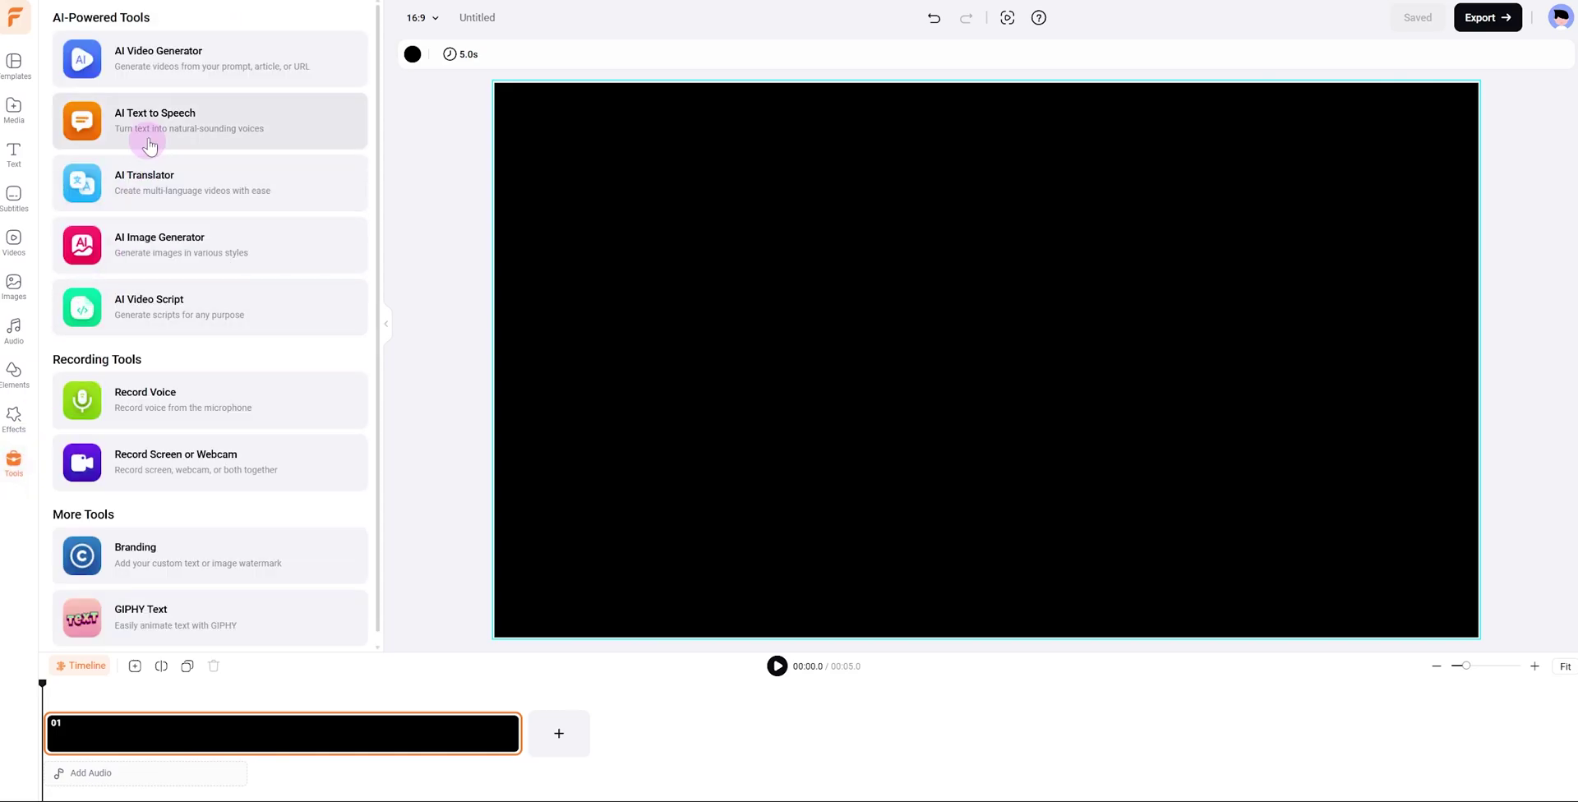
click(171, 58)
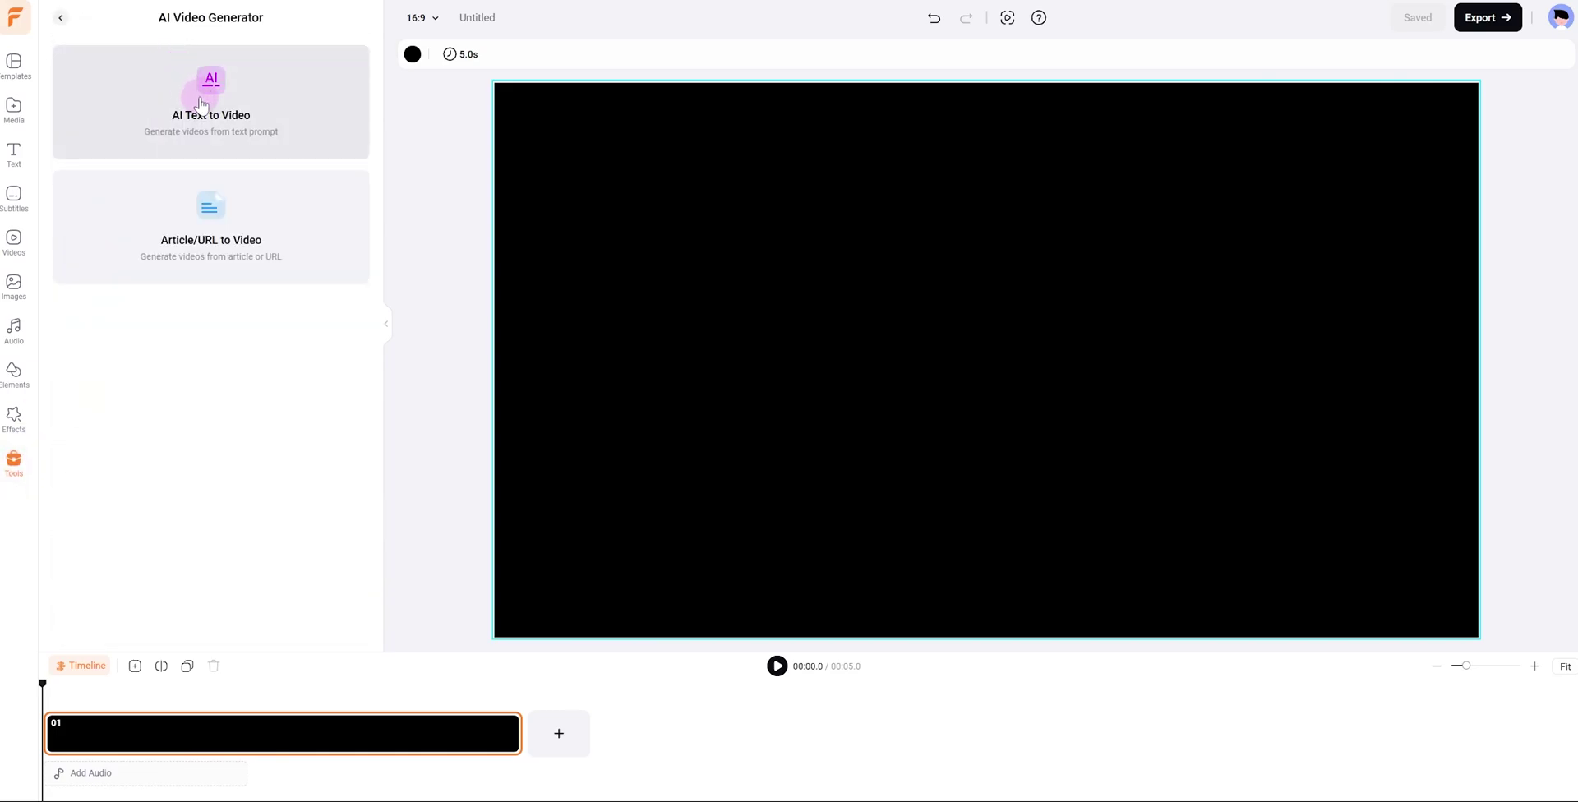
click(200, 100)
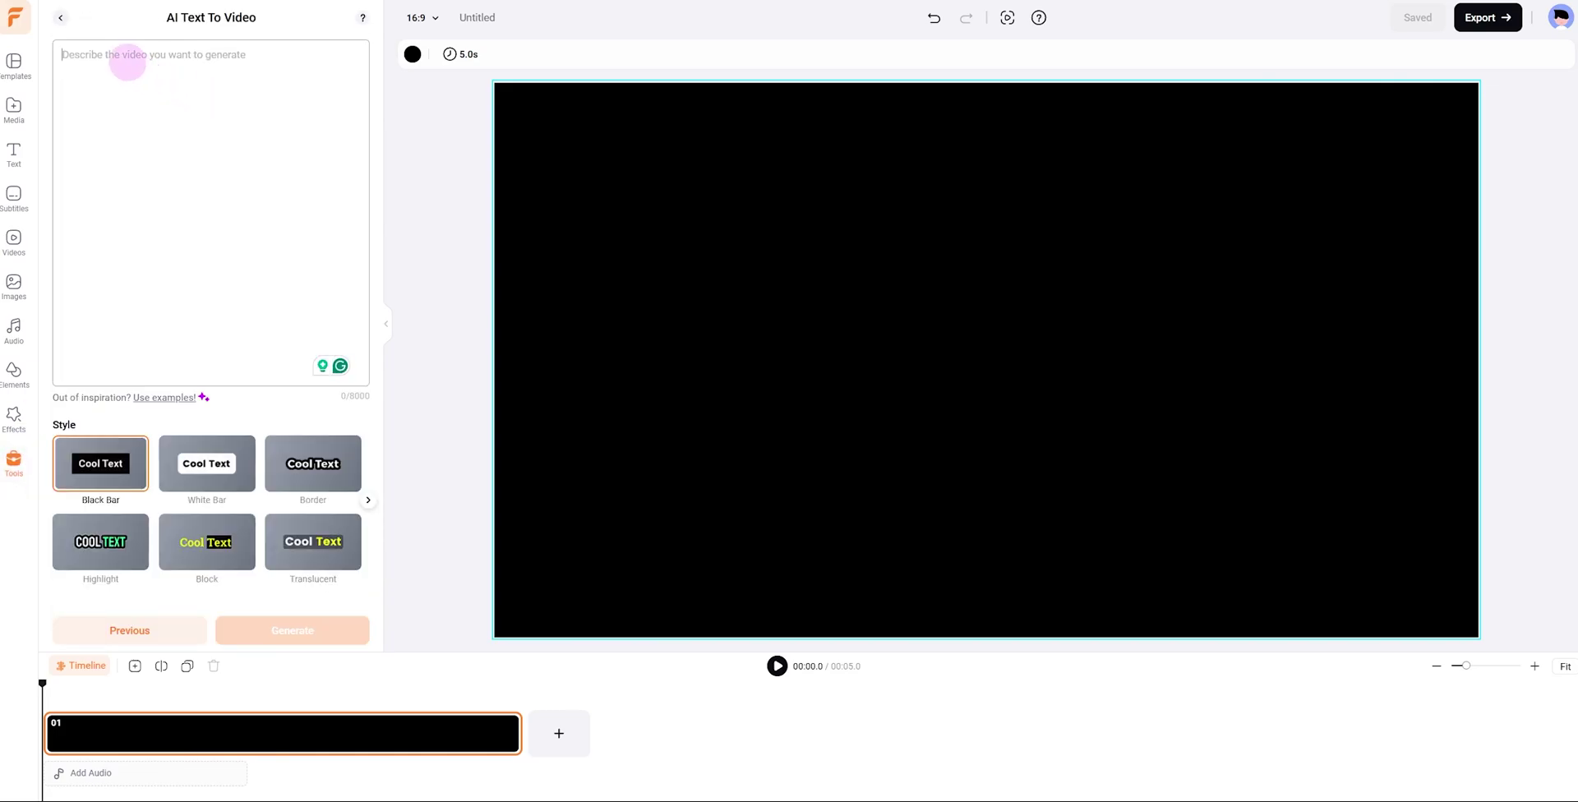
text(Make a promo video for the company offering social media marketing services)
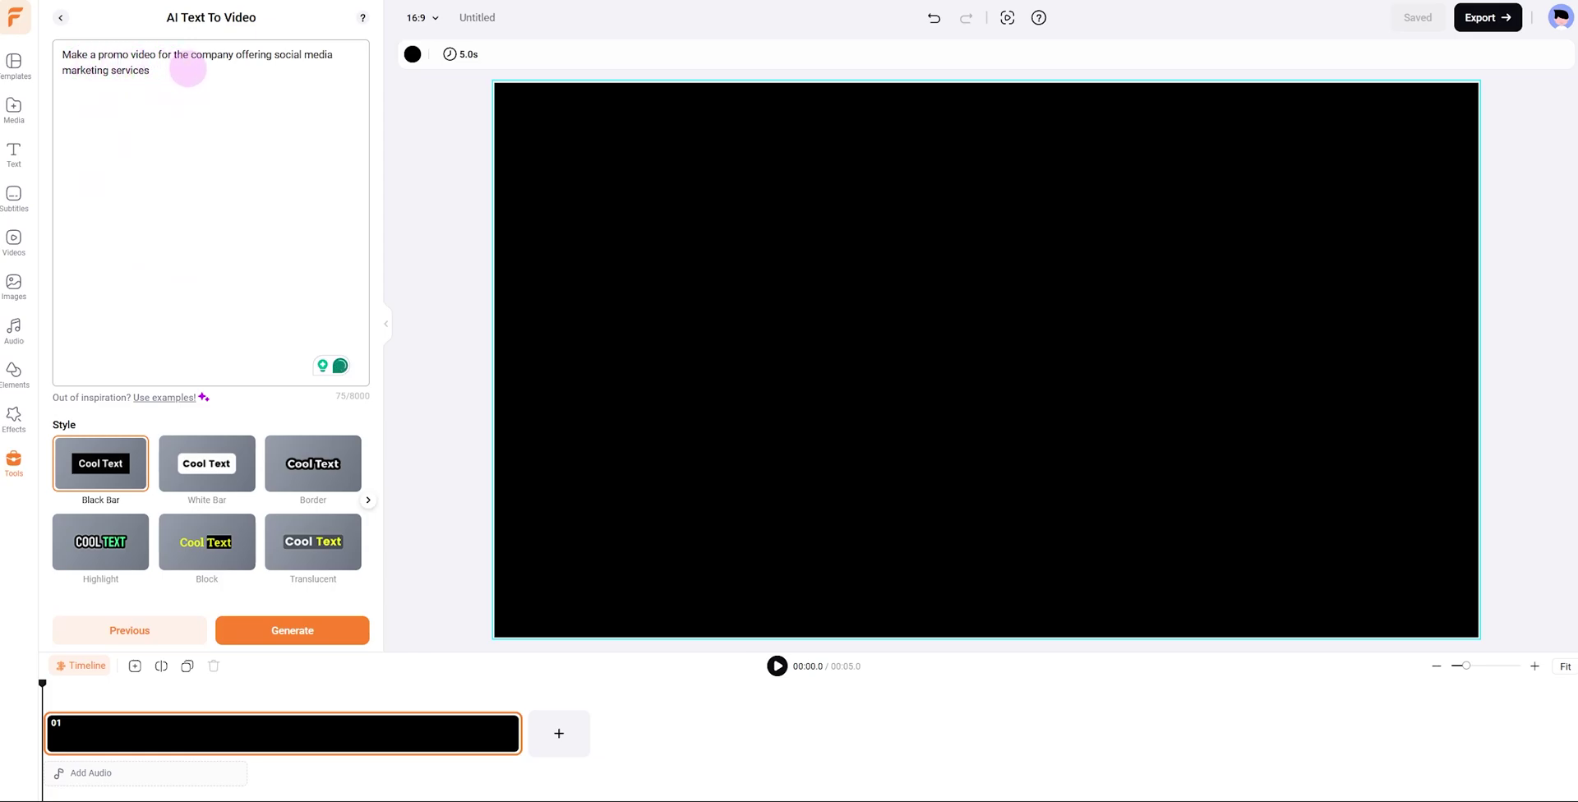
click(296, 552)
click(294, 637)
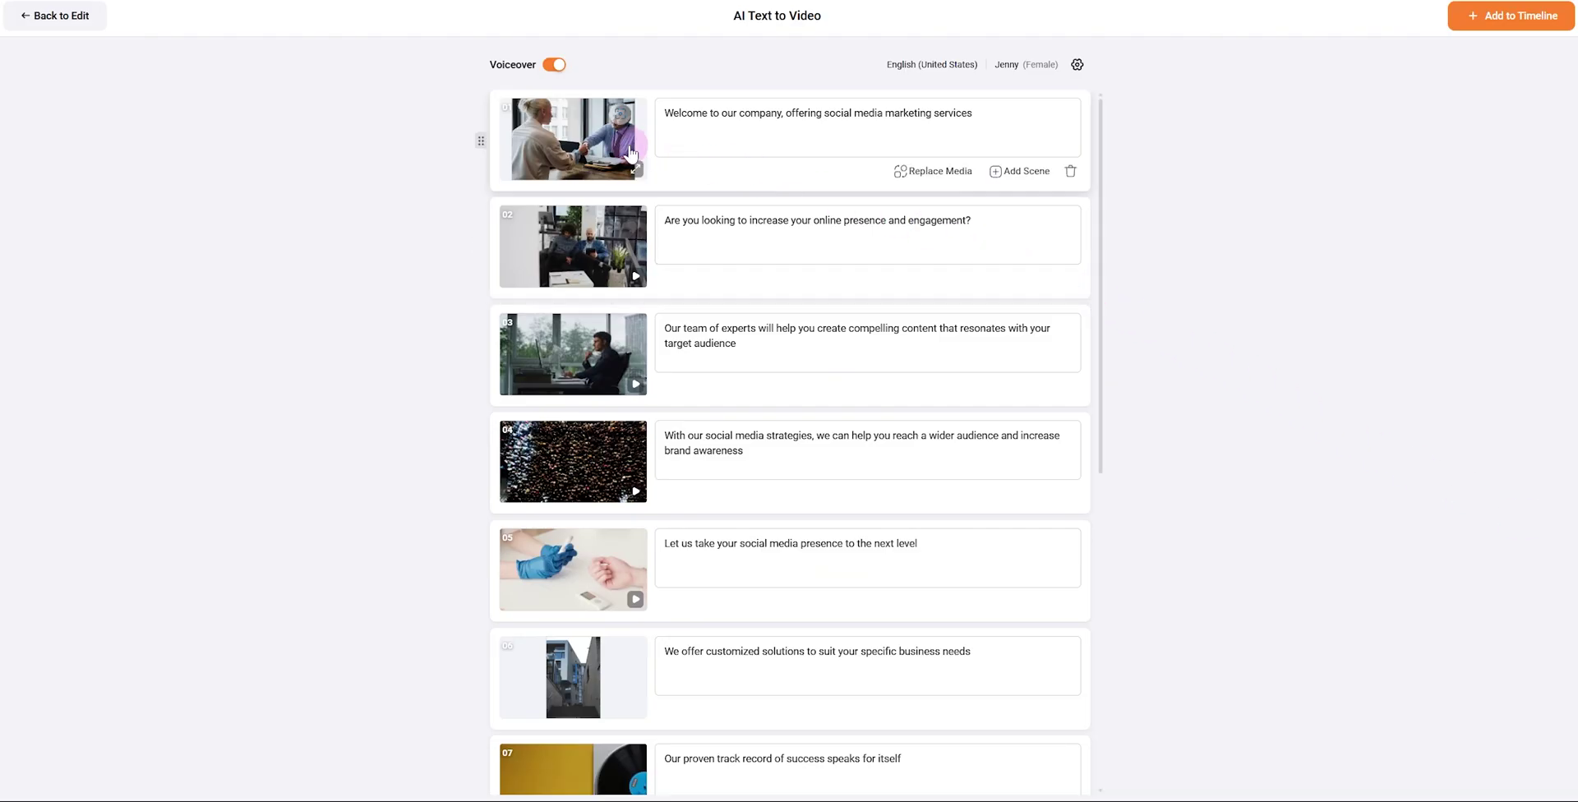
Step: Move the online-presence scene to the top and review the voiceover settings
click(508, 241)
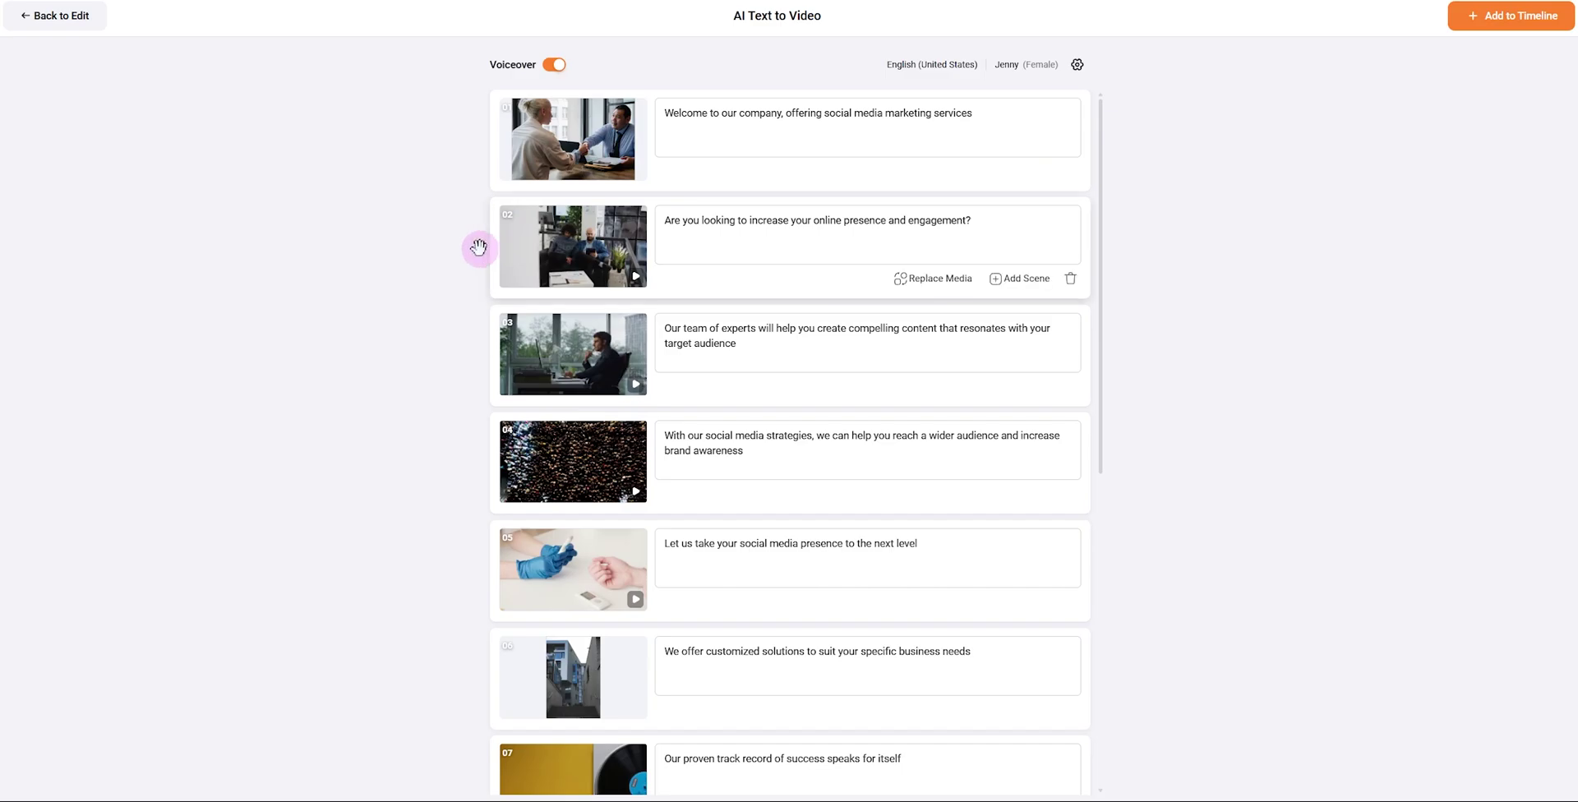
drag(478, 247, 479, 137)
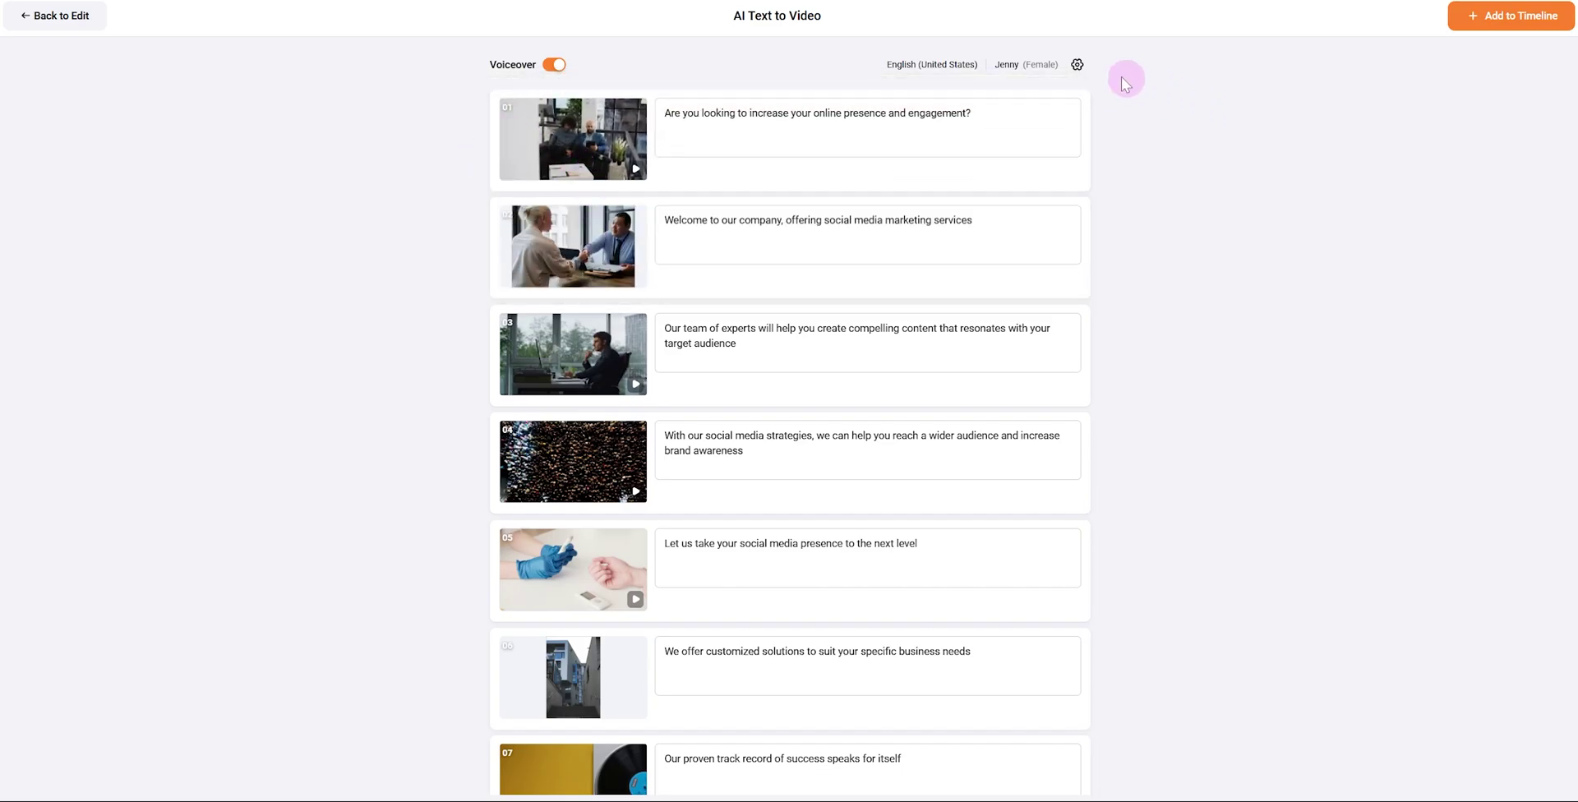
click(1078, 65)
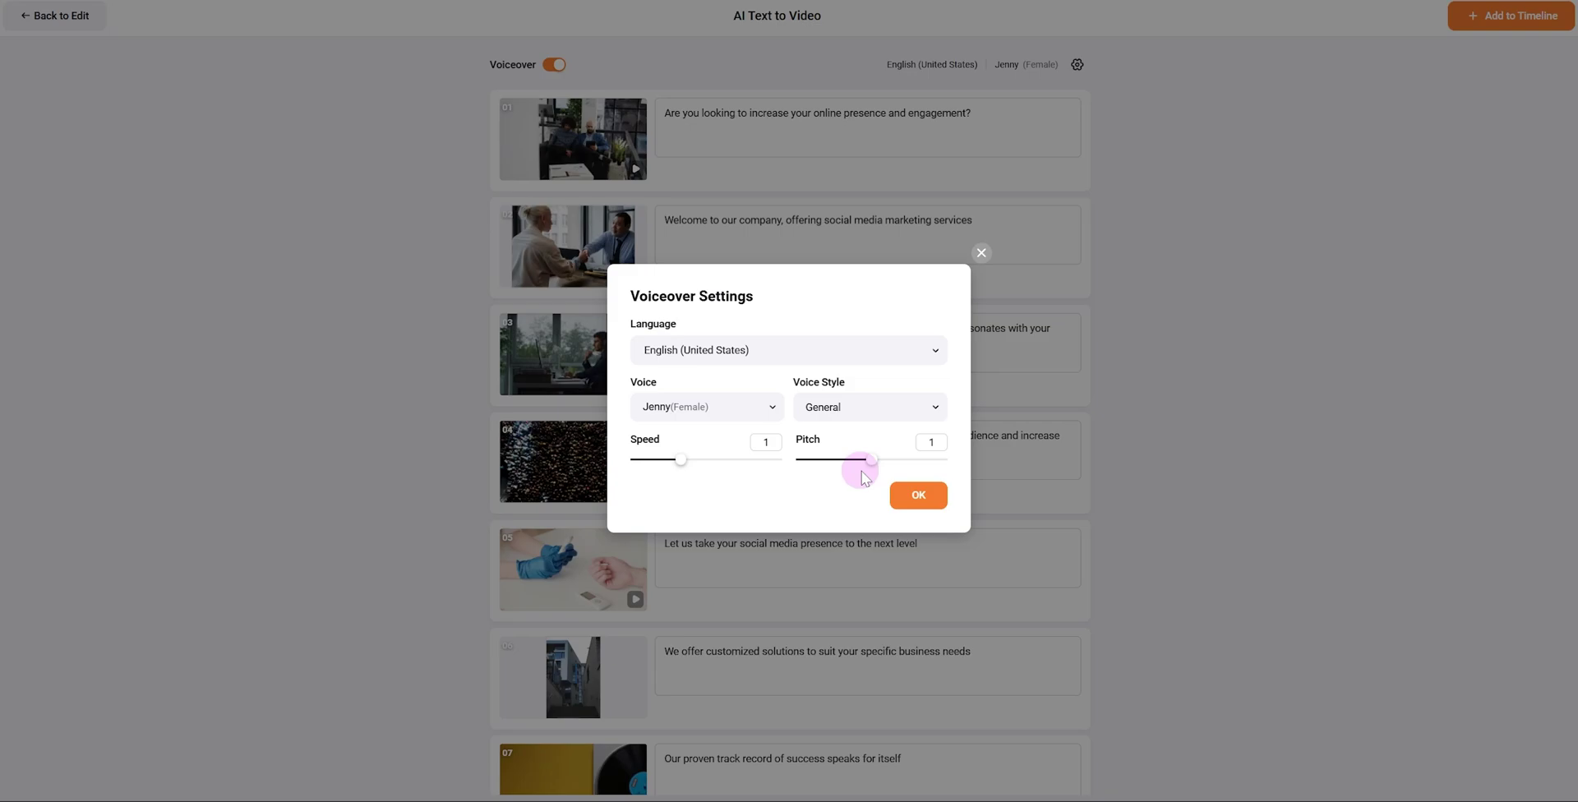
click(918, 494)
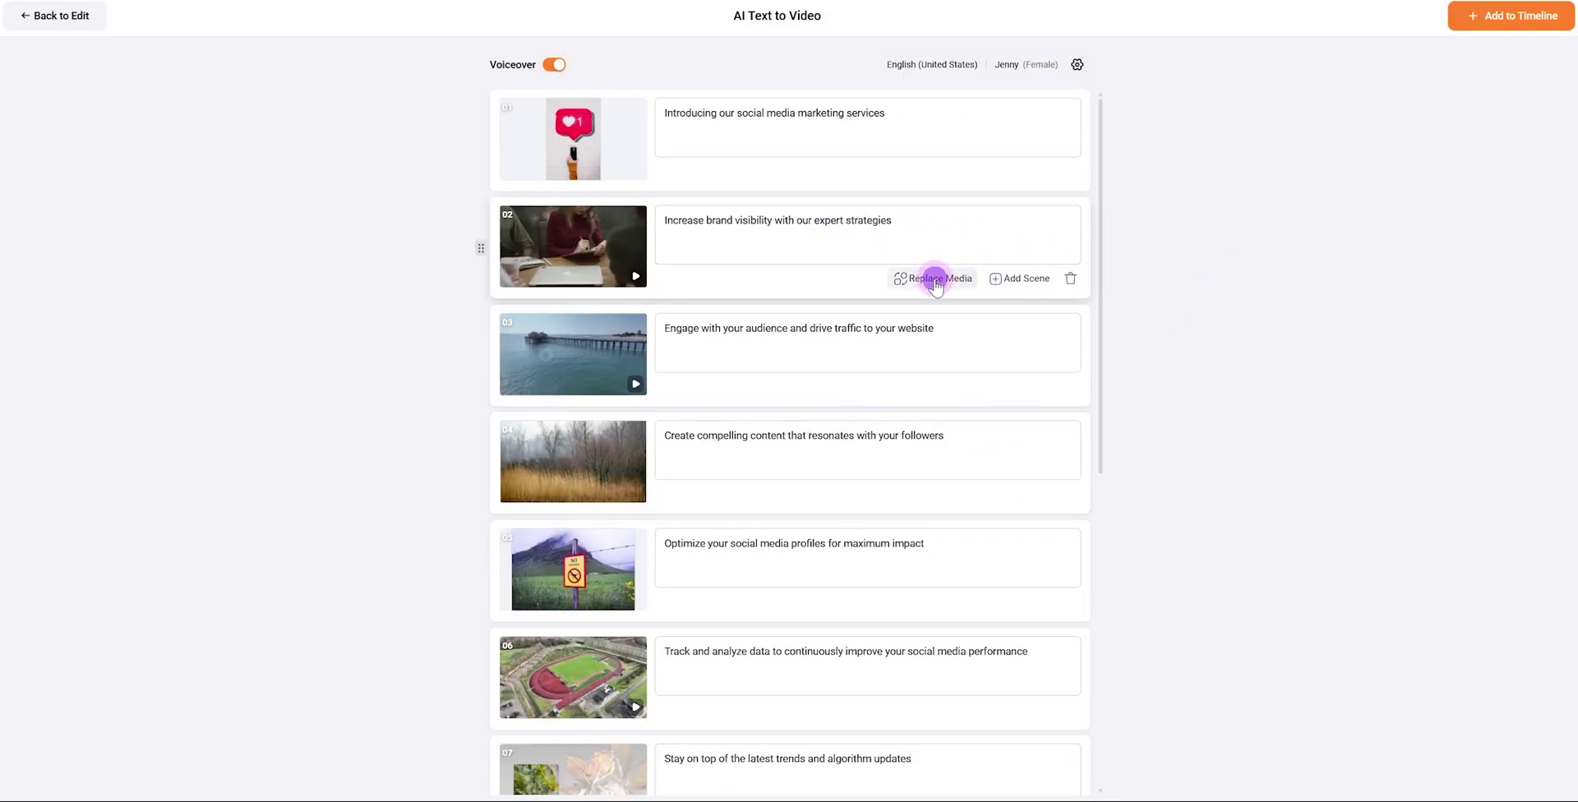
Step: Replace the brand-visibility scene's media with the Coca-Cola stock image and send scenes to the timeline
click(930, 276)
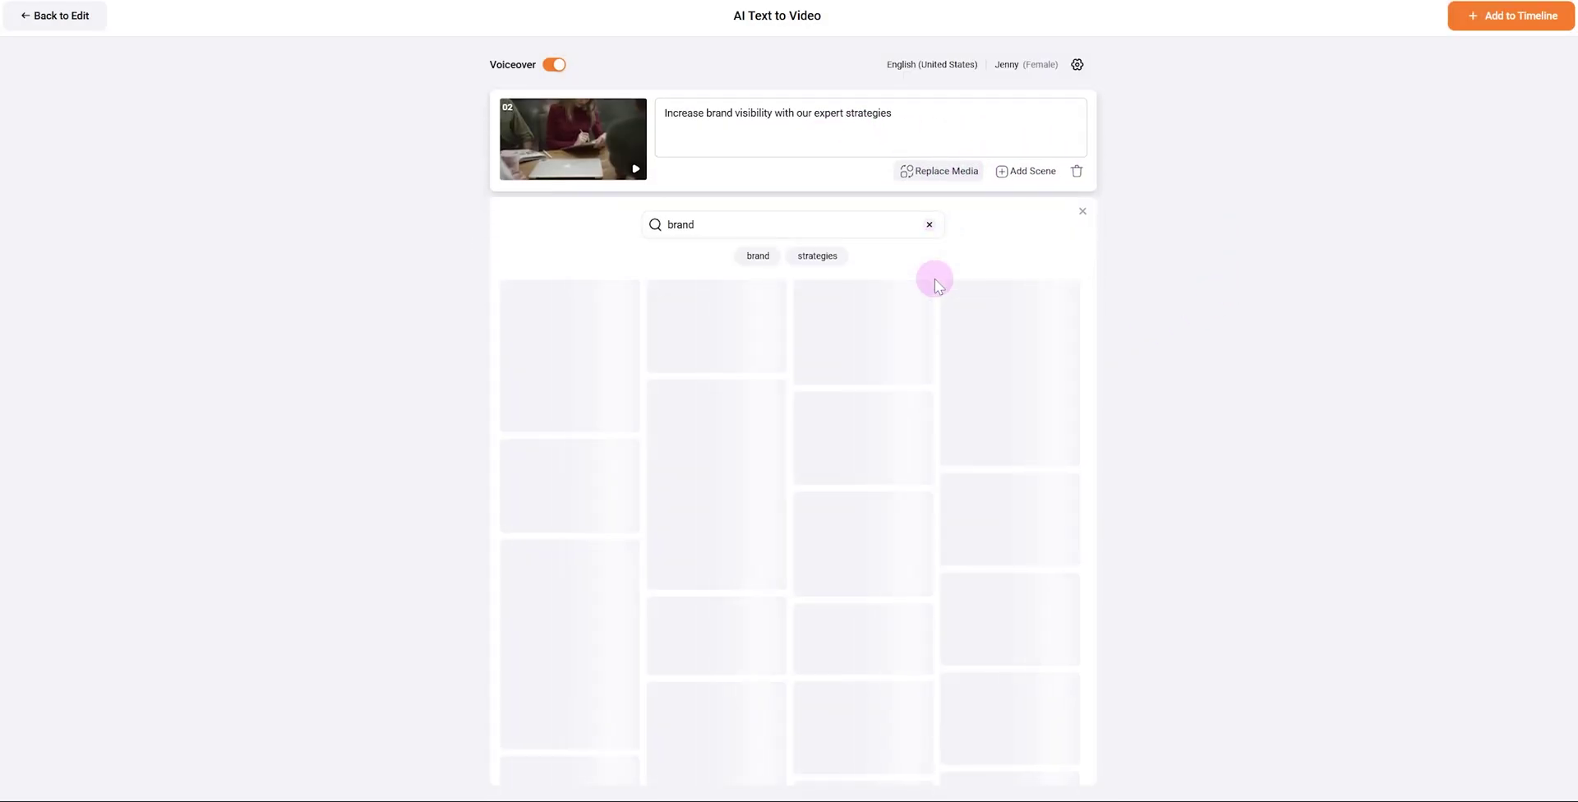
click(622, 436)
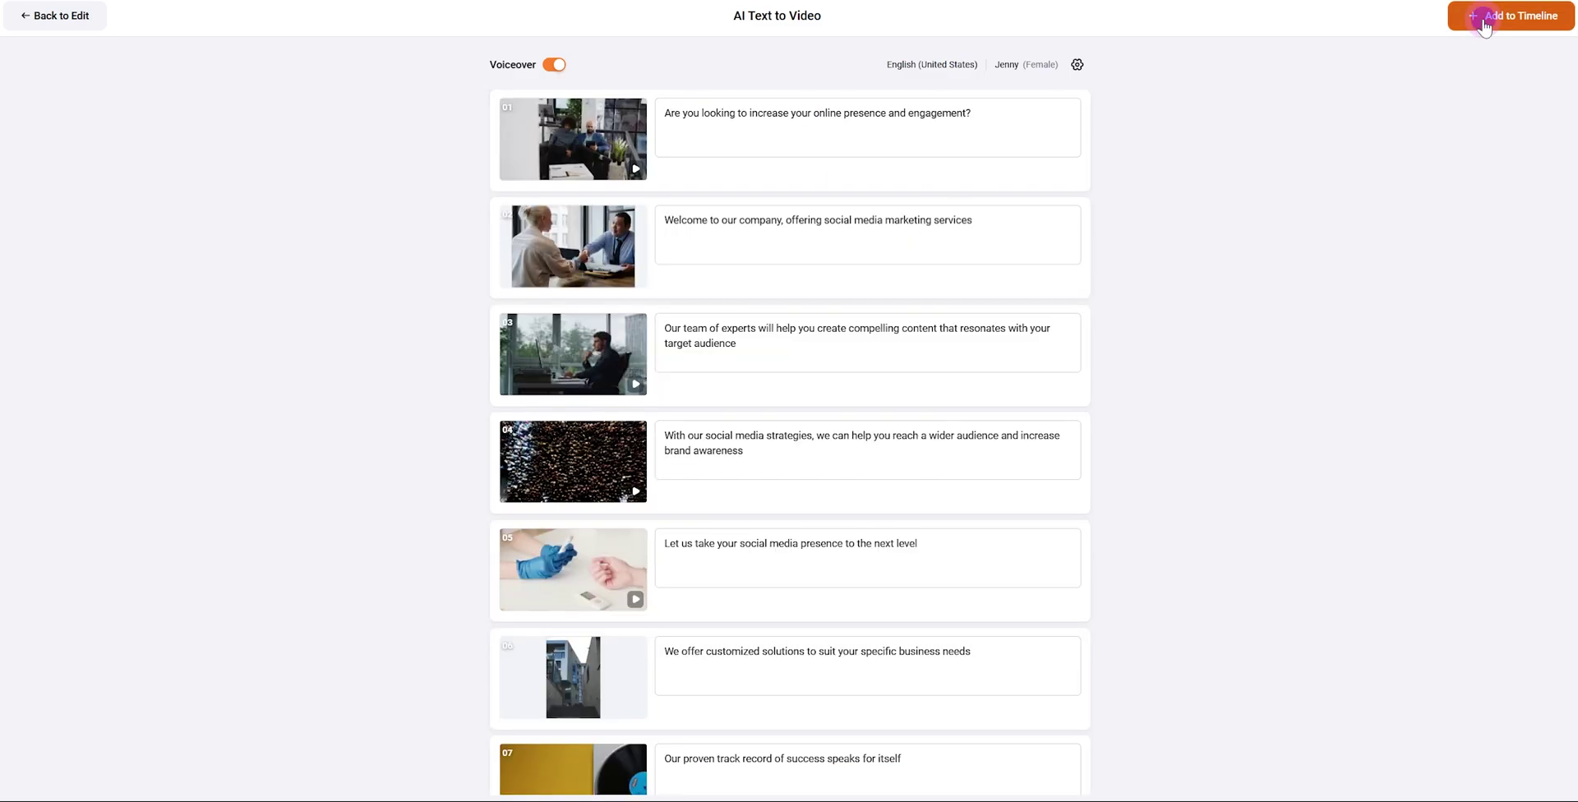
click(1484, 18)
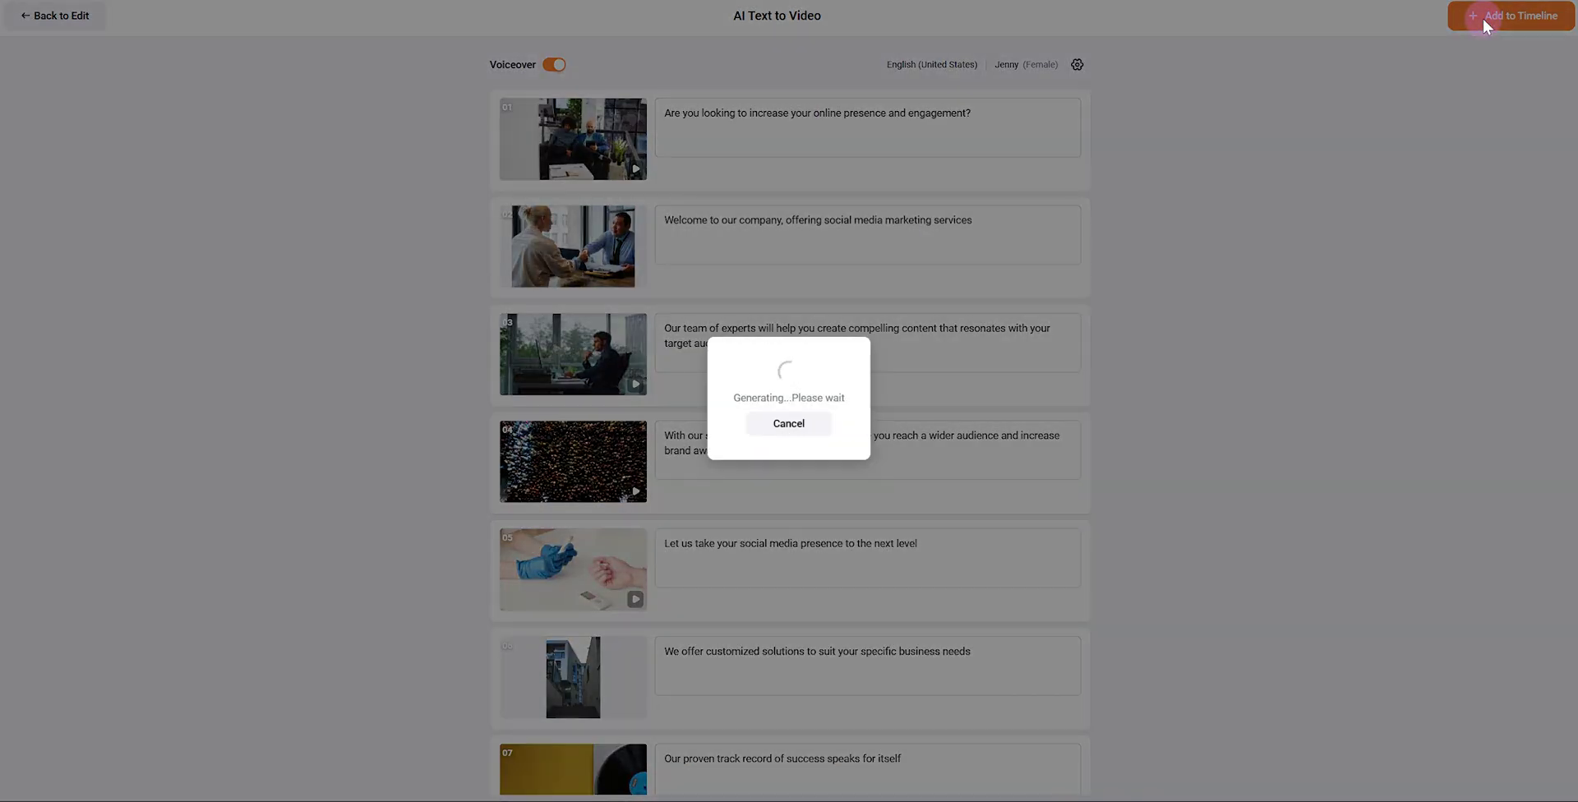